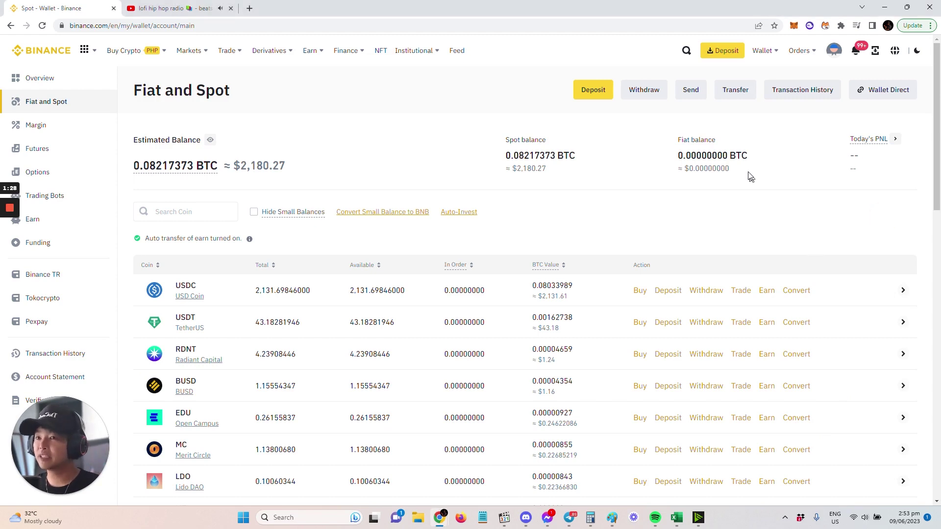
Filter the Fiat and Spot coin list by 'usdt' to show the 43.18 USDT balance
{"action": "left_click", "coordinate": [787, 164]}
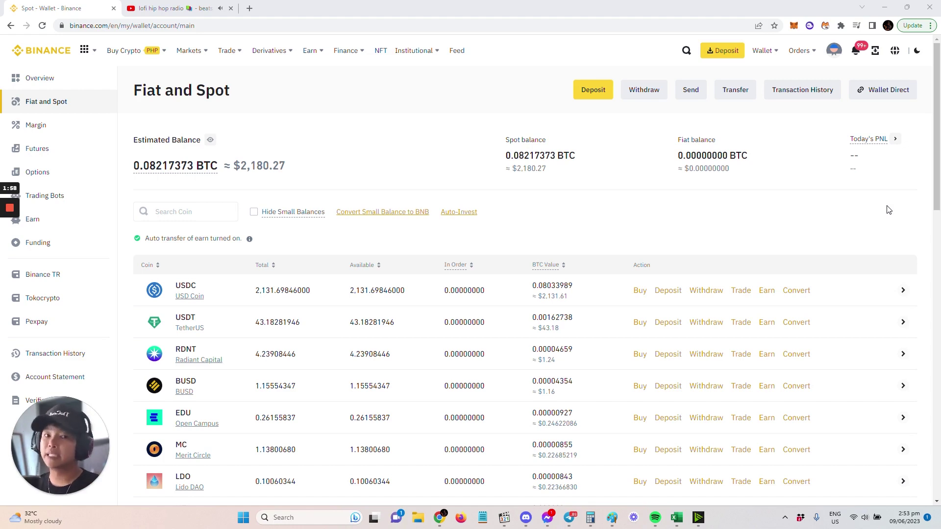
{"action": "left_click", "coordinate": [150, 207]}
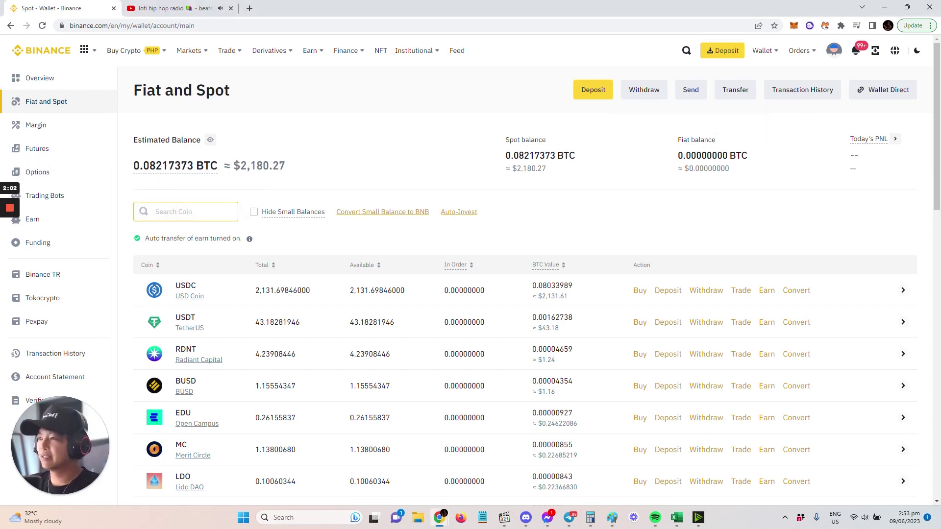
{"action": "type", "text": "usdt"}
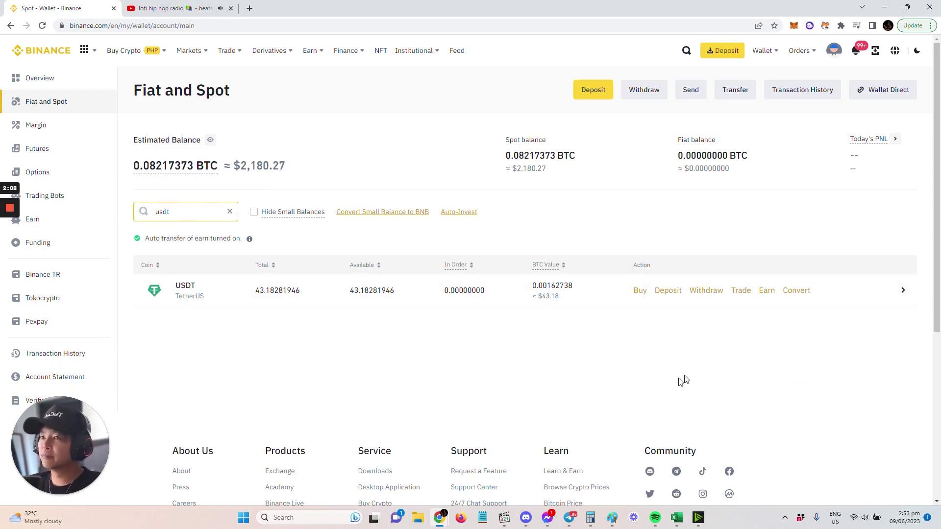
{"action": "mouse_move", "coordinate": [778, 58]}
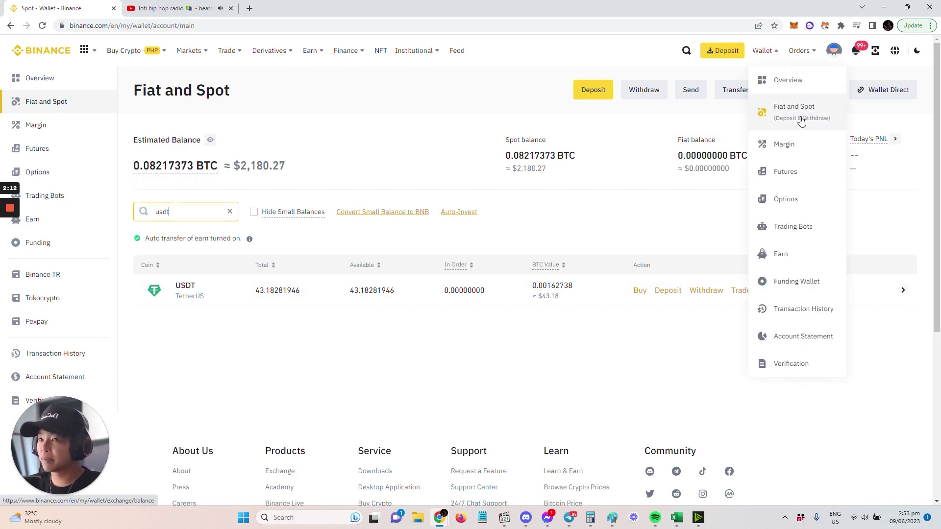
{"action": "left_click", "coordinate": [407, 366]}
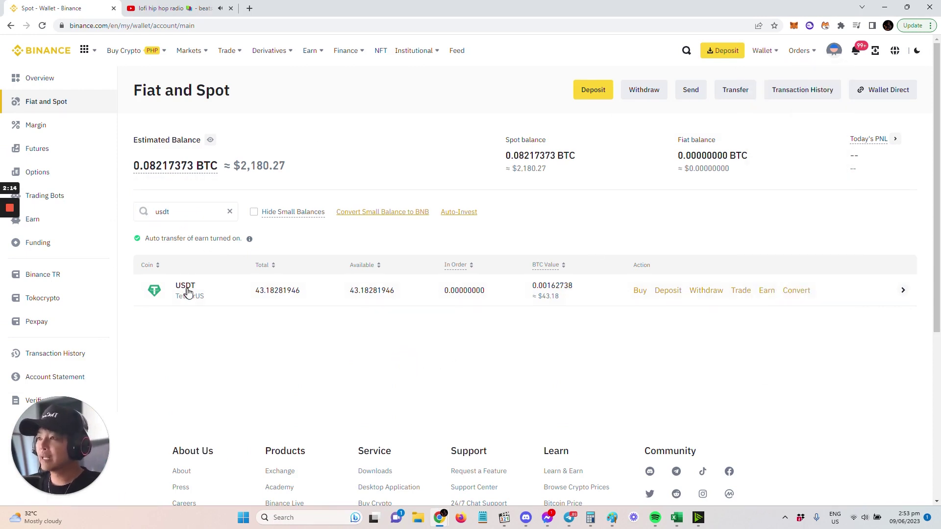
{"action": "double_click", "coordinate": [184, 211]}
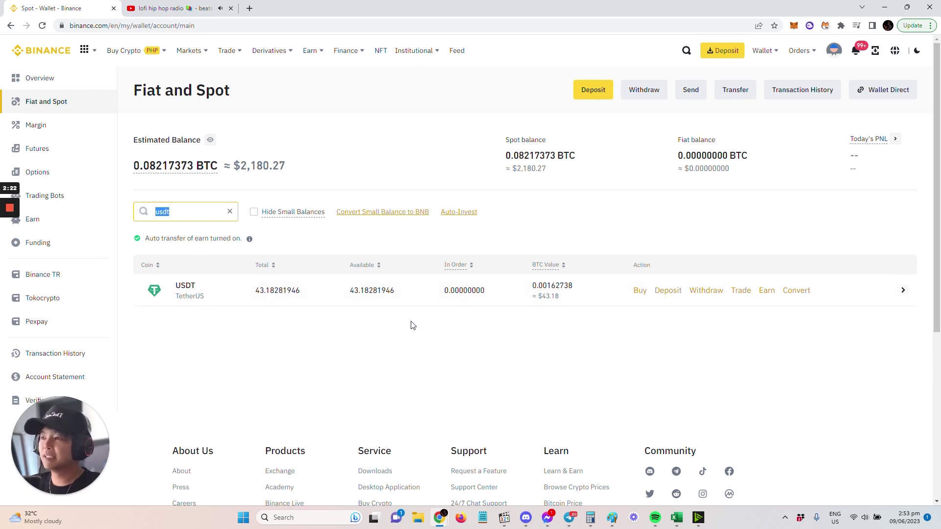
Start a USDT deposit and scroll the network list toward Tron (TRC20)
{"action": "left_click", "coordinate": [669, 291]}
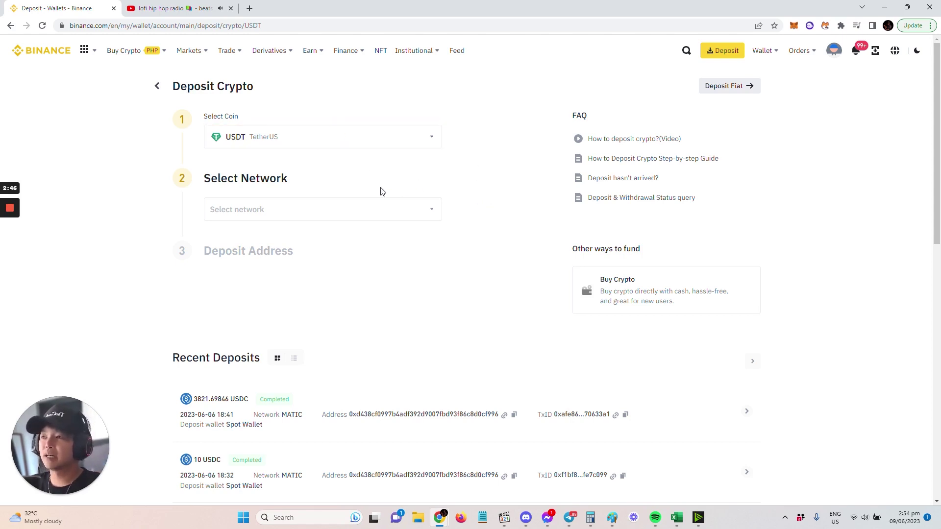
{"action": "left_click", "coordinate": [412, 211]}
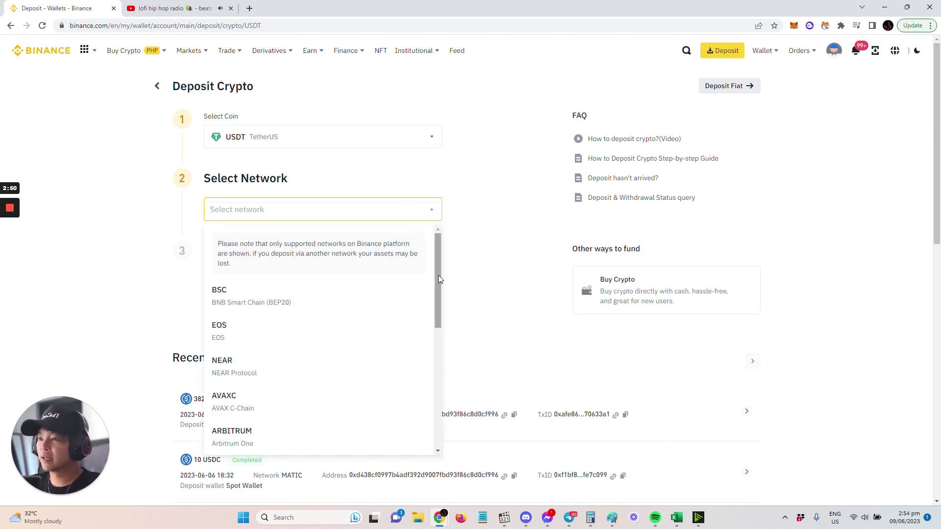
{"action": "left_click_drag", "start_coordinate": [439, 275], "coordinate": [334, 389]}
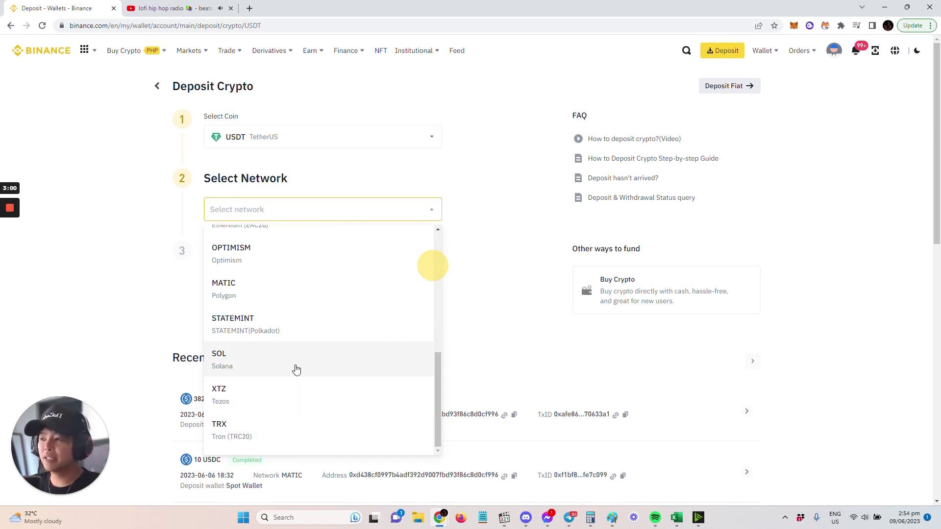
{"action": "scroll", "coordinate": [297, 369], "scroll_direction": "up", "scroll_amount": 5}
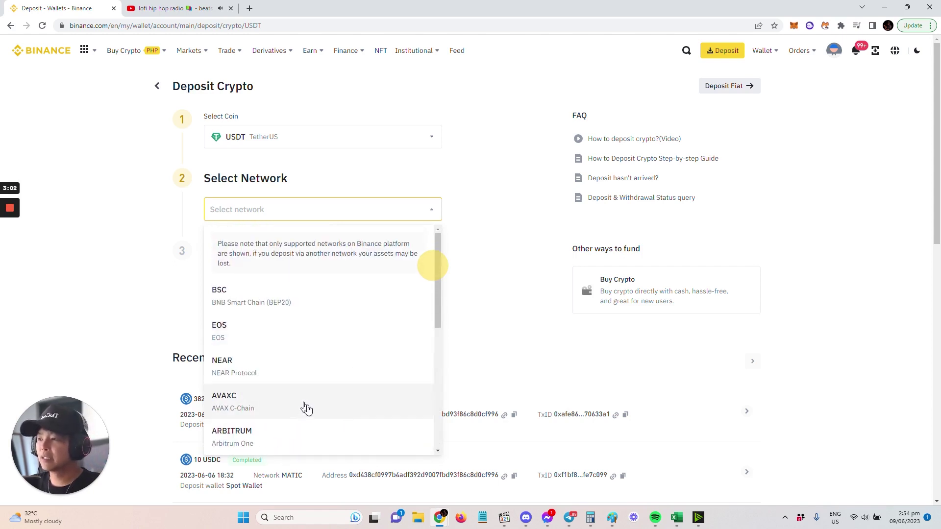
{"action": "scroll", "coordinate": [307, 402], "scroll_direction": "down", "scroll_amount": 5}
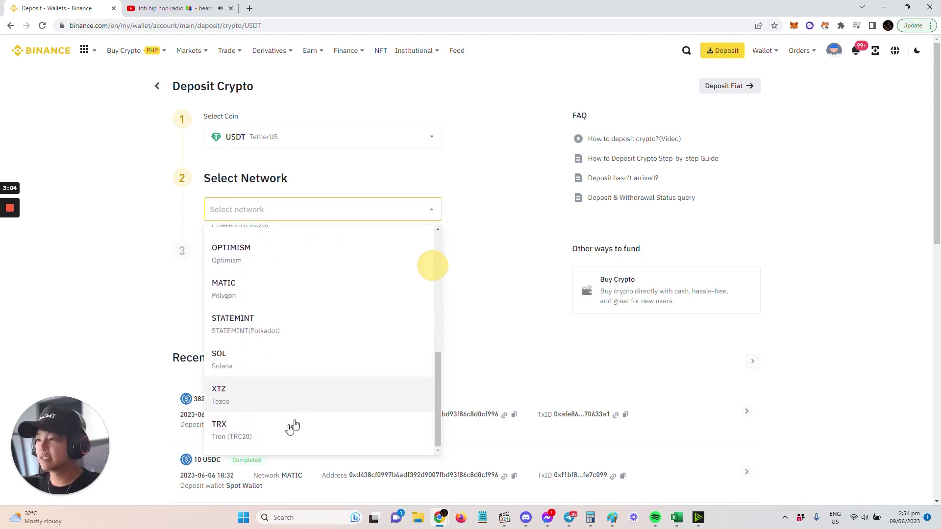
Choose the Tron (TRC20) network and copy the USDT deposit address
{"action": "left_click", "coordinate": [278, 439]}
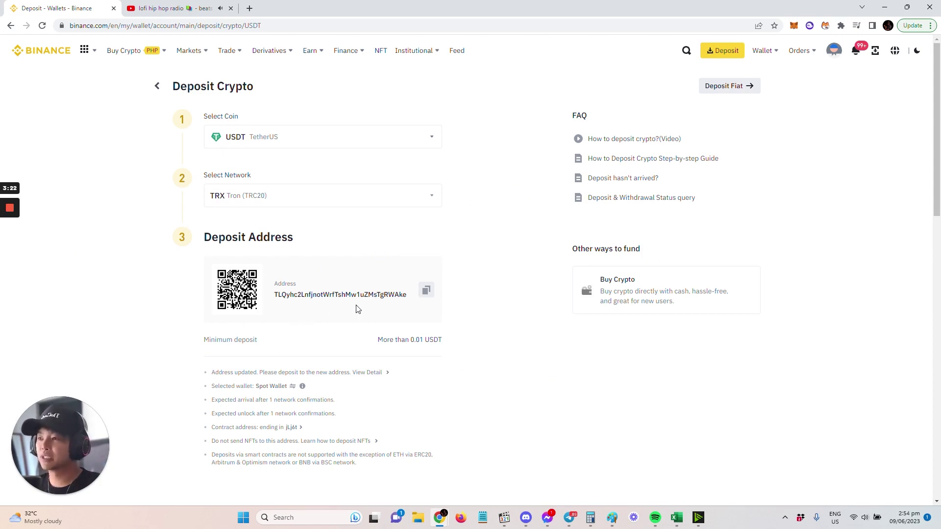
{"action": "left_click", "coordinate": [426, 292]}
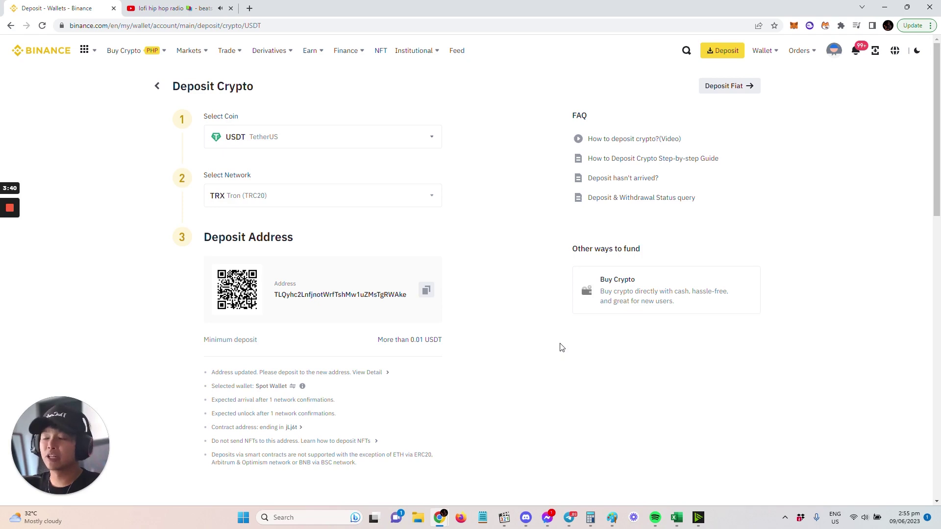
{"action": "left_click", "coordinate": [562, 372]}
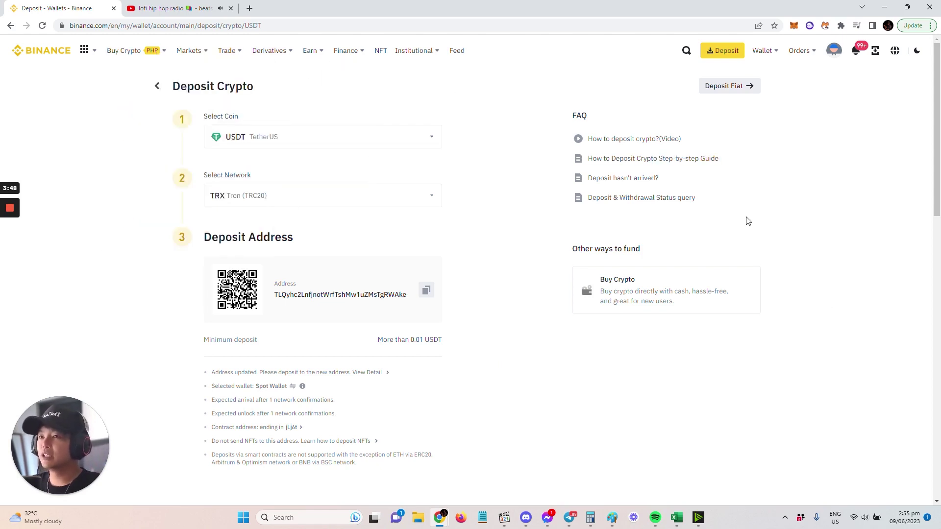
Go to Wallet > Fiat and Spot to see all balances, about $2,180.16
{"action": "mouse_move", "coordinate": [763, 53]}
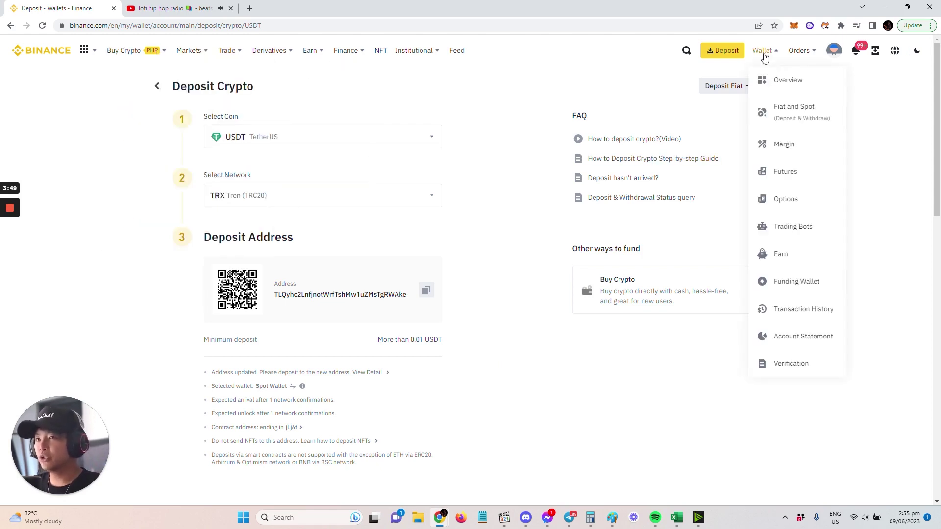
{"action": "left_click", "coordinate": [802, 119]}
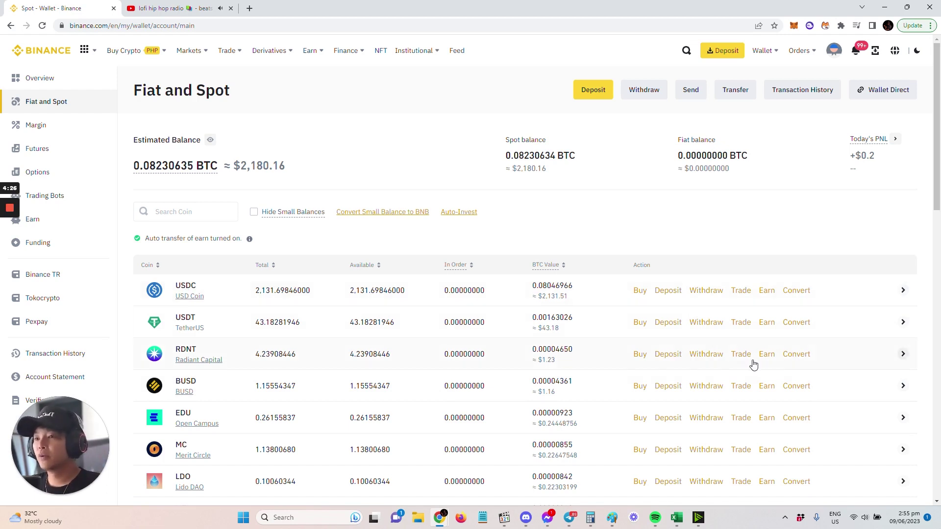
Convert USDC into exactly 1000 USDT, about 1001.15 USDC, and confirm the conversion
{"action": "left_click", "coordinate": [796, 292]}
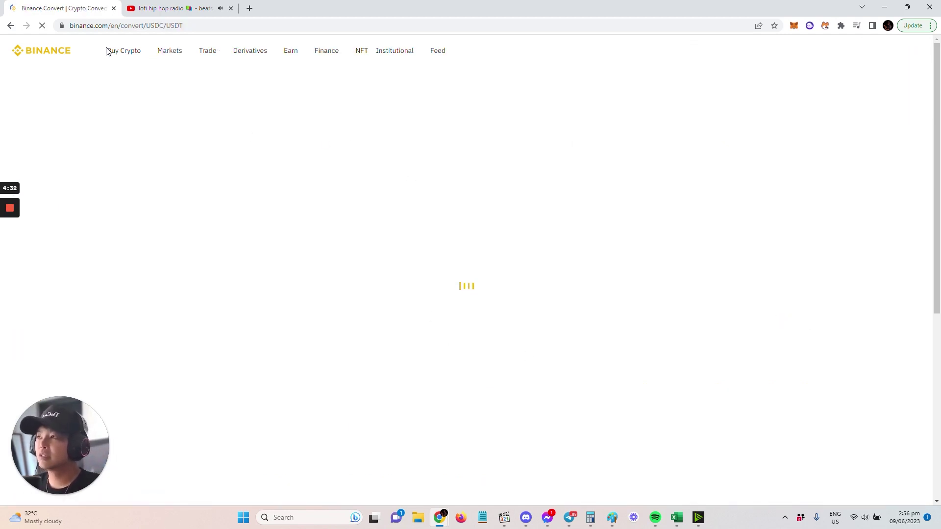
{"action": "mouse_move", "coordinate": [96, 50]}
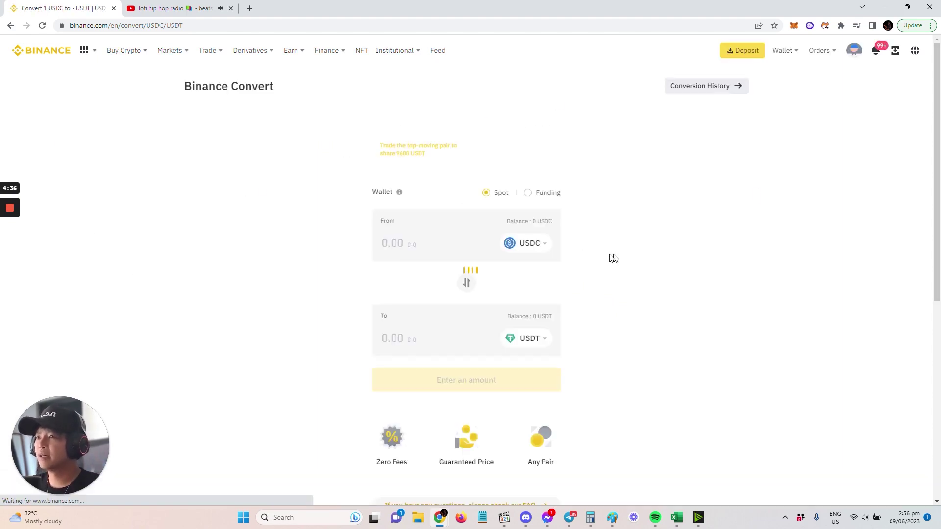
{"action": "scroll", "coordinate": [568, 284], "scroll_direction": "down", "scroll_amount": 5}
{"action": "scroll", "coordinate": [510, 235], "scroll_direction": "up", "scroll_amount": 4}
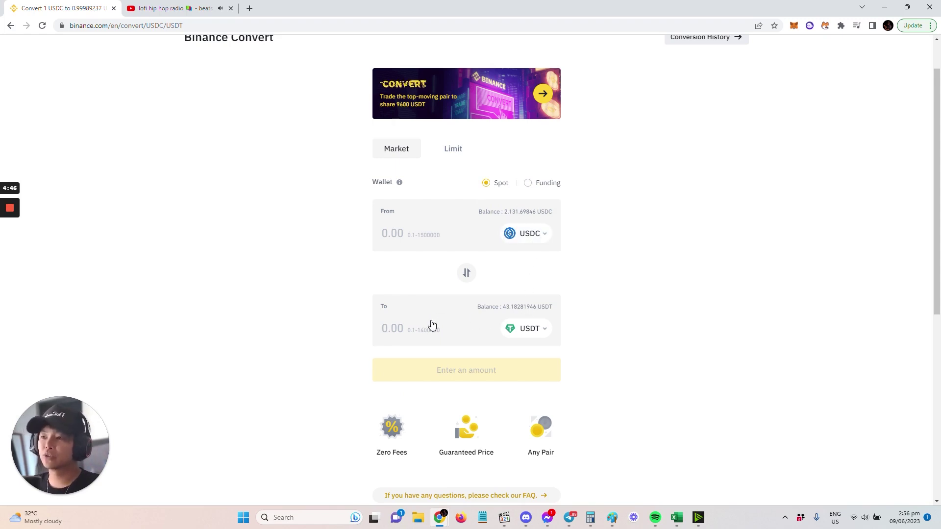
{"action": "left_click", "coordinate": [419, 330]}
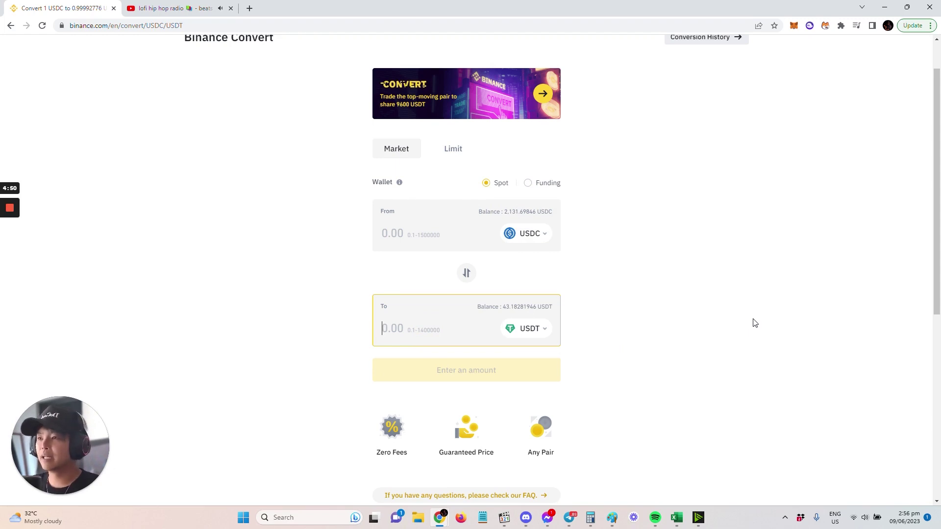
{"action": "type", "text": "1000"}
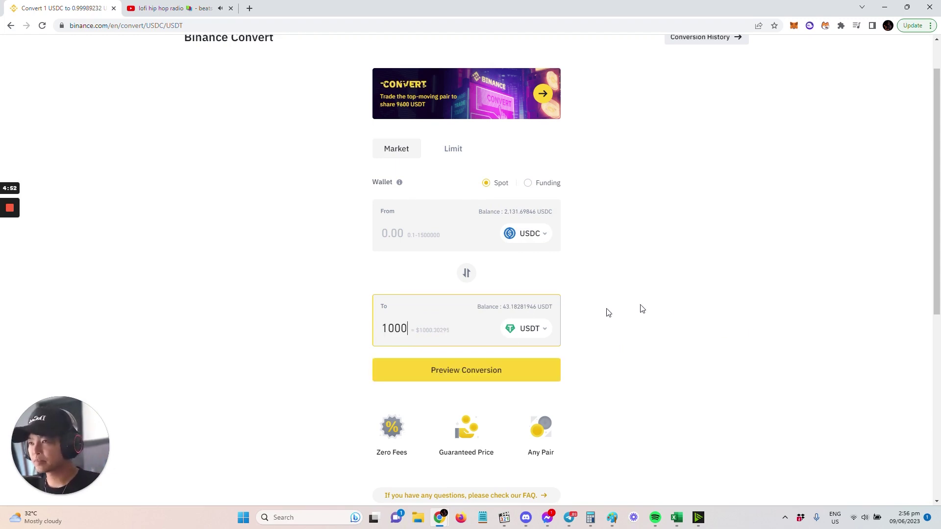
{"action": "left_click", "coordinate": [472, 379]}
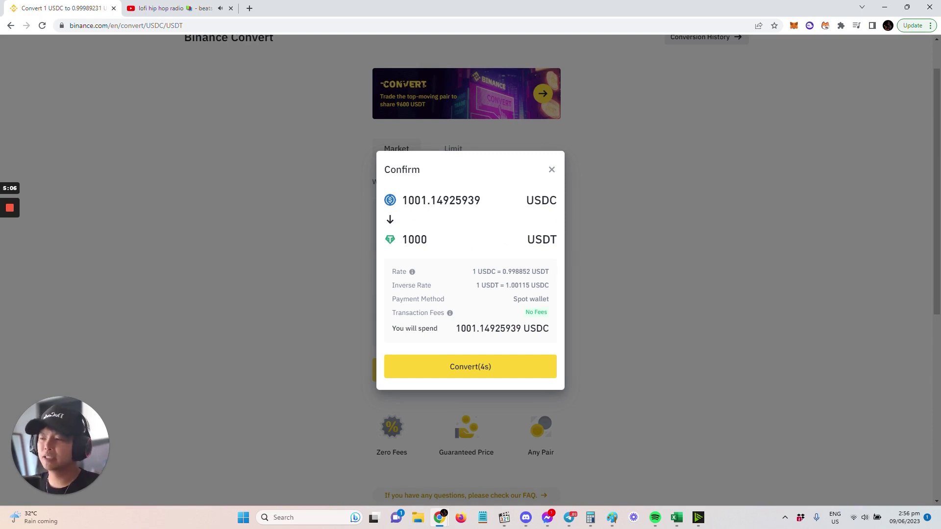
{"action": "left_click", "coordinate": [490, 377]}
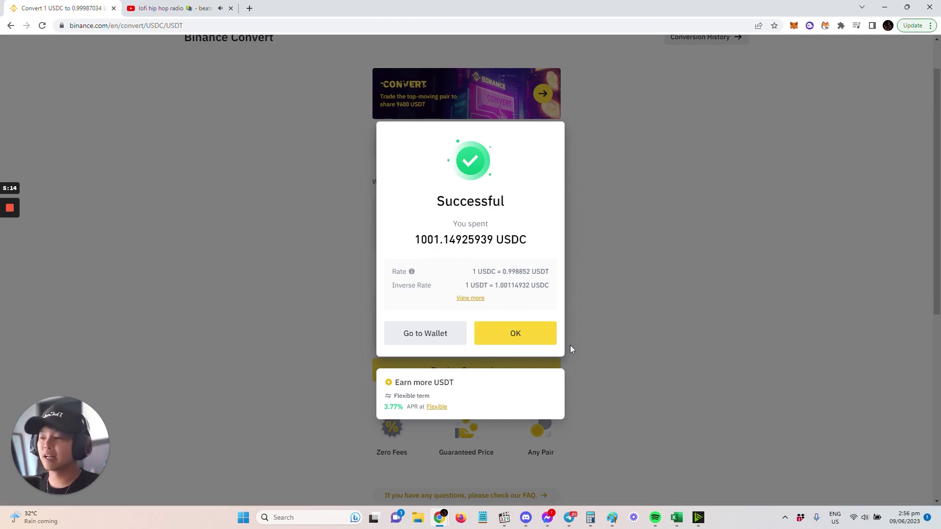
Go from the success dialog to Fiat and Spot, now showing USDT at 1,043.18
{"action": "left_click", "coordinate": [441, 334]}
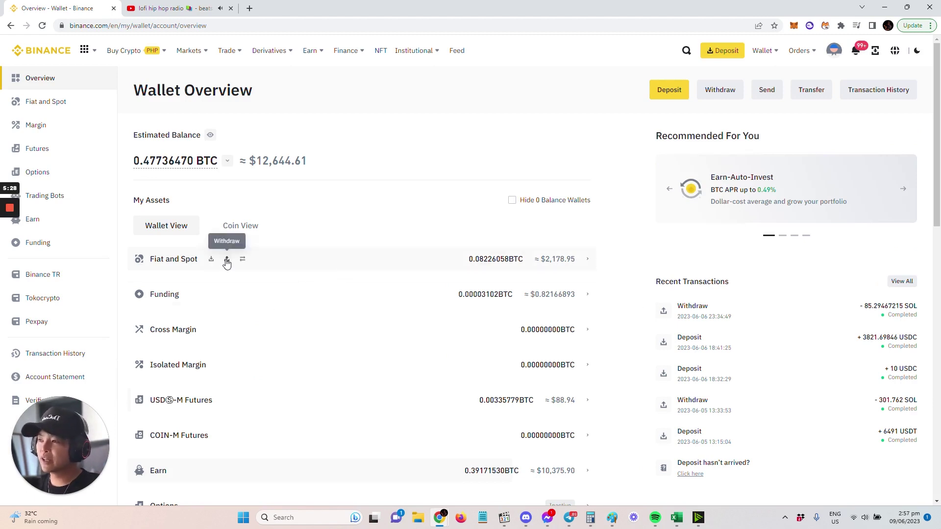
{"action": "left_click", "coordinate": [337, 260]}
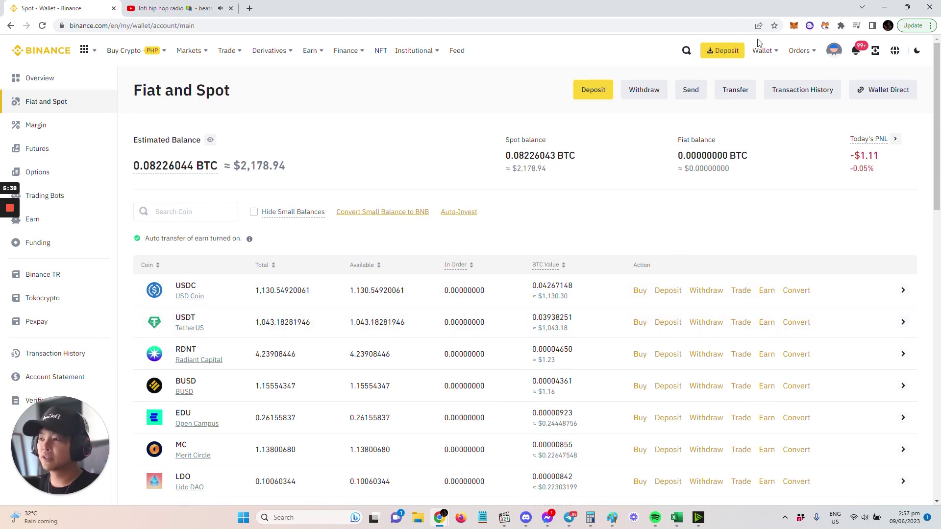
{"action": "mouse_move", "coordinate": [770, 53]}
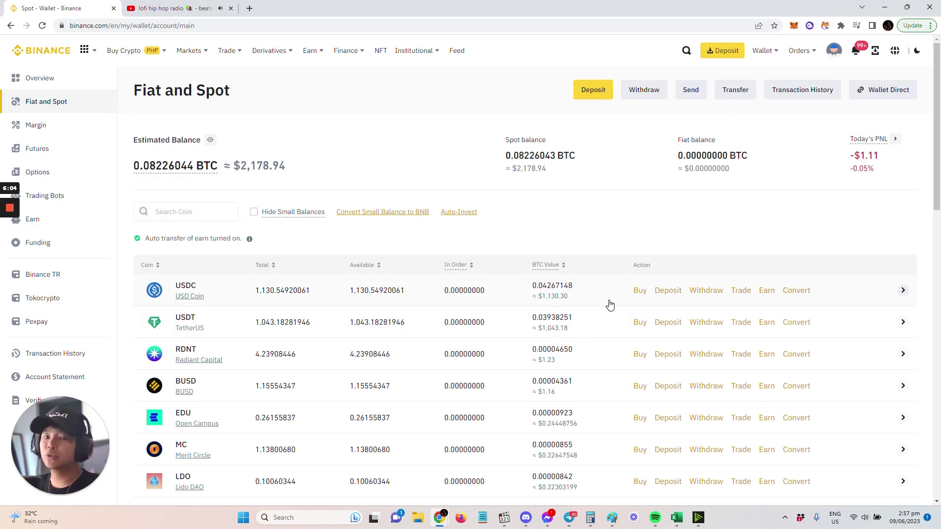
Transfer 1000 USDT from the Fiat and Spot wallet to the Funding wallet
{"action": "left_click", "coordinate": [741, 91]}
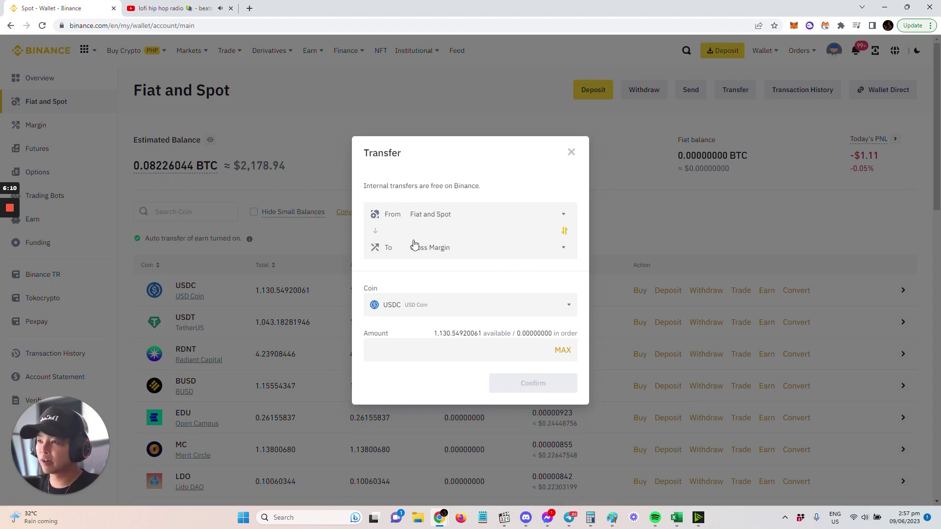
{"action": "left_click", "coordinate": [545, 256]}
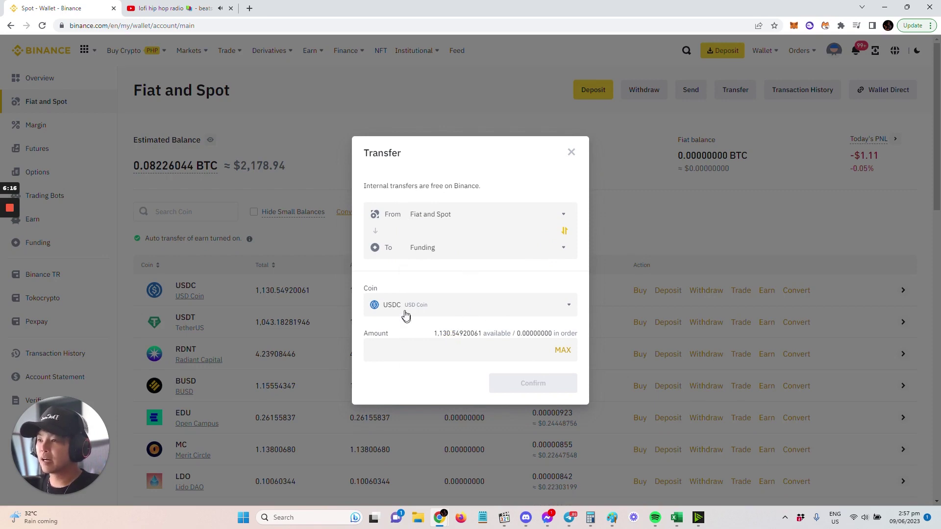
{"action": "left_click", "coordinate": [551, 314]}
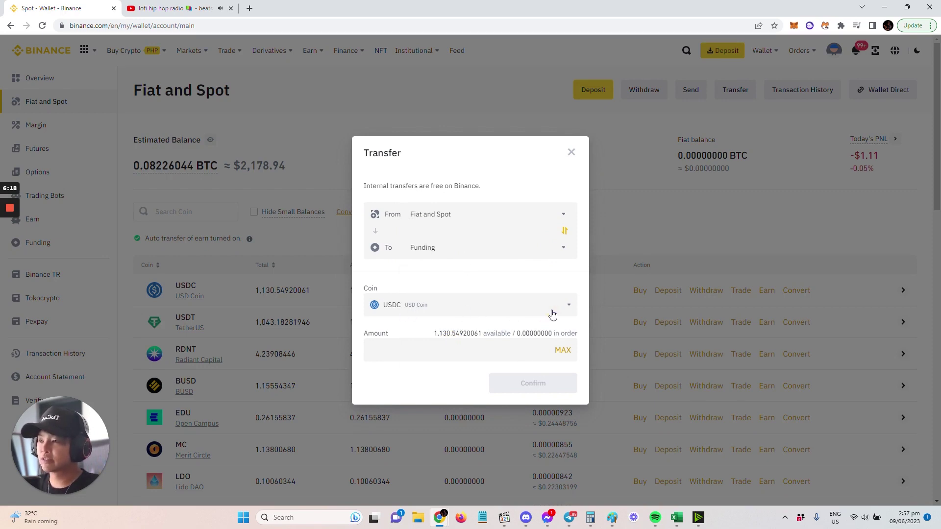
{"action": "left_click", "coordinate": [394, 380]}
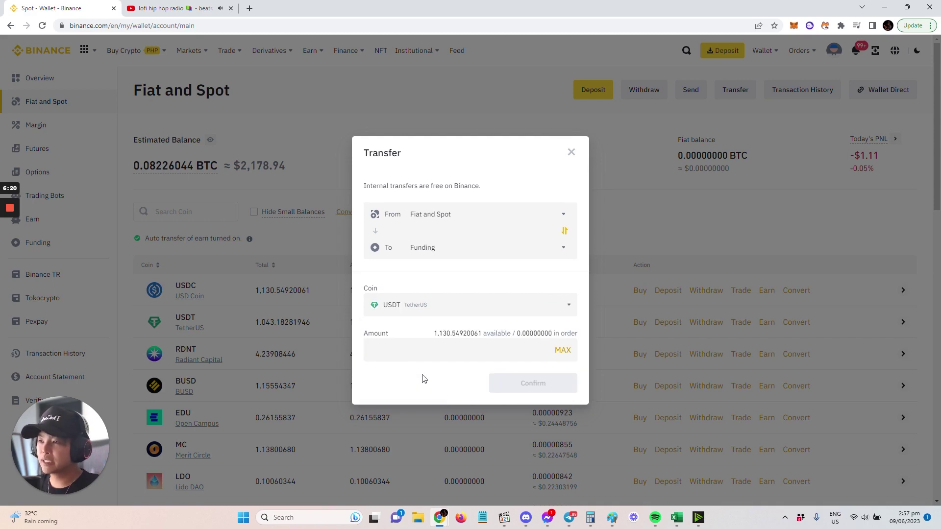
{"action": "left_click", "coordinate": [462, 351]}
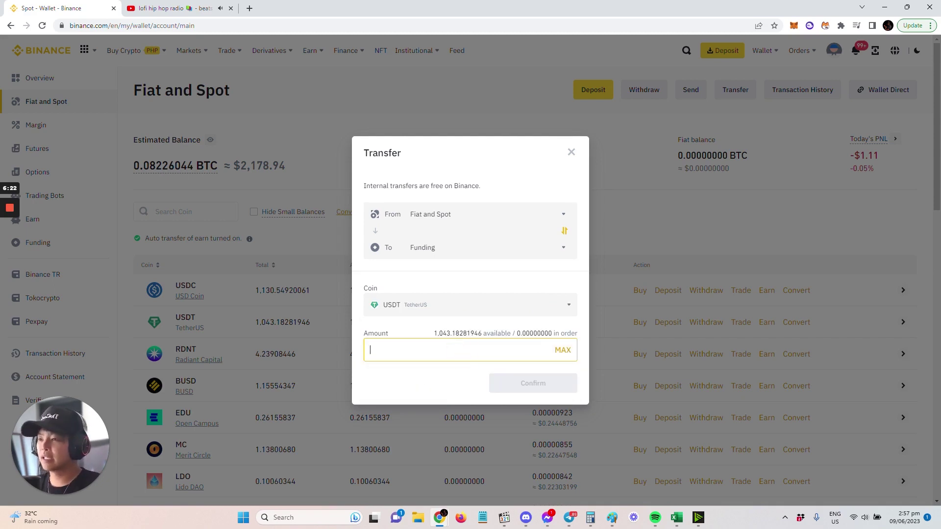
{"action": "type", "text": "1000"}
{"action": "left_click", "coordinate": [535, 384]}
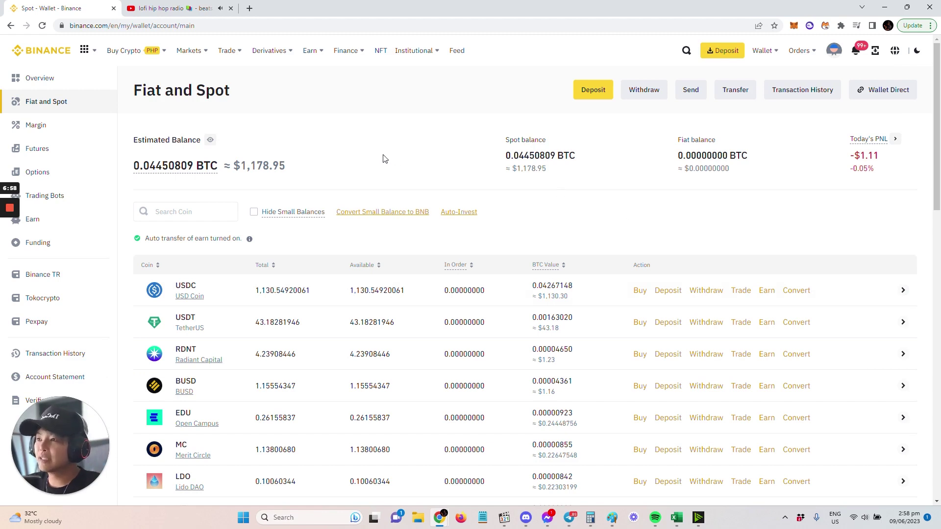
Open P2P trading from the Trade menu and browse USDT offers in PHP, cheapest 56.52
{"action": "mouse_move", "coordinate": [234, 55]}
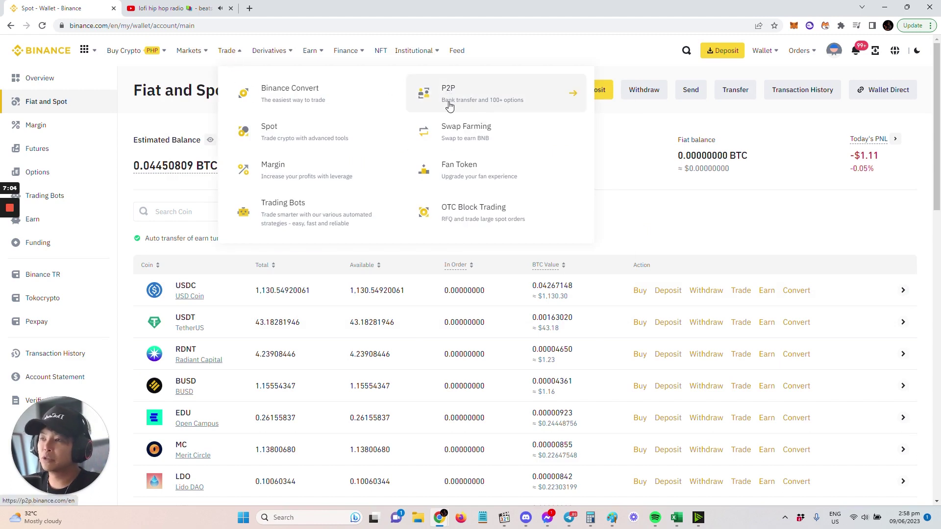
{"action": "left_click", "coordinate": [450, 103]}
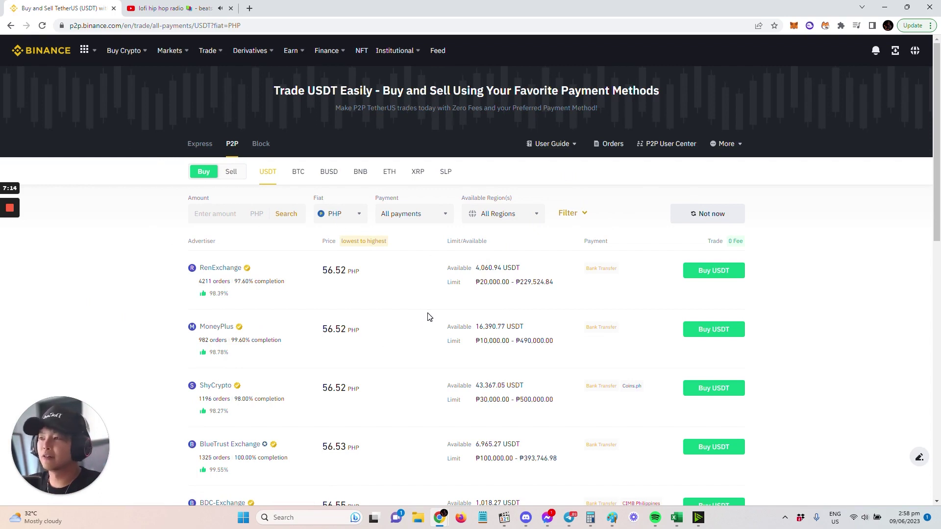
{"action": "left_click", "coordinate": [840, 301]}
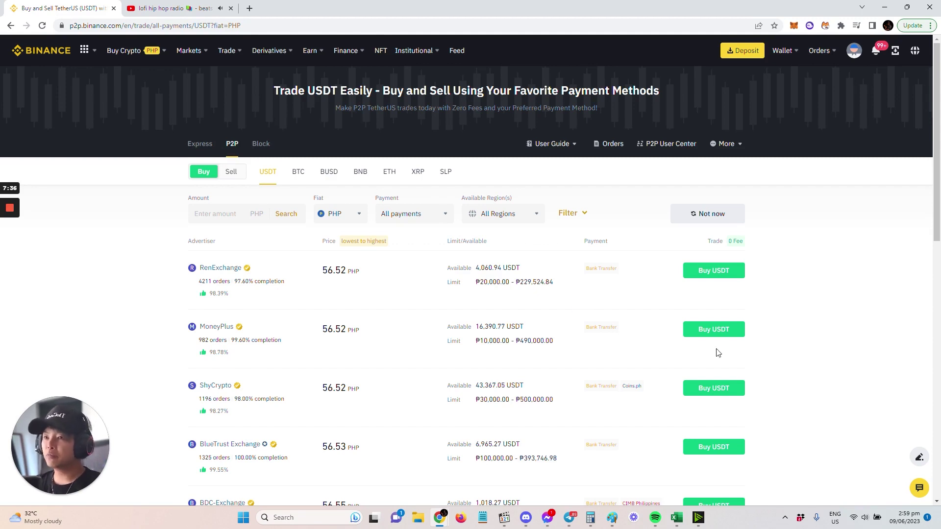
{"action": "scroll", "coordinate": [292, 314], "scroll_direction": "down", "scroll_amount": 2}
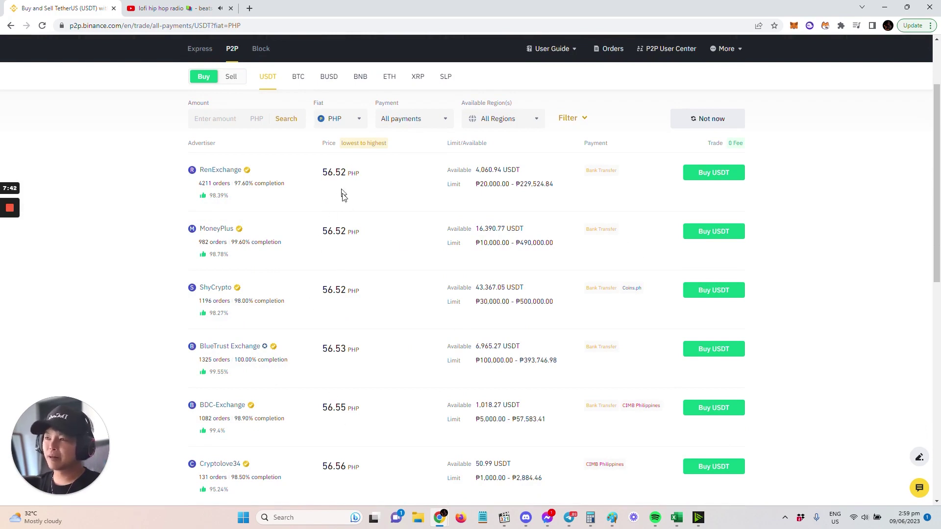
{"action": "scroll", "coordinate": [353, 384], "scroll_direction": "down", "scroll_amount": 2}
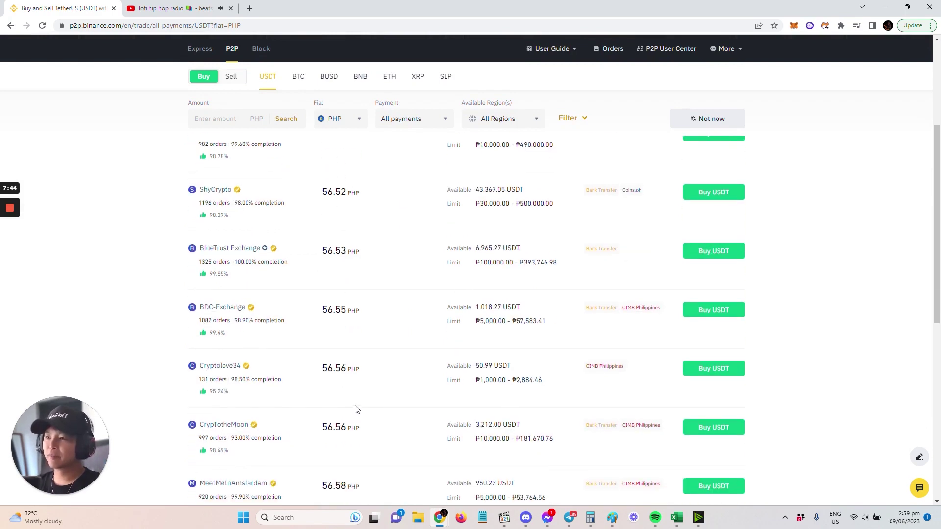
{"action": "scroll", "coordinate": [356, 408], "scroll_direction": "up", "scroll_amount": 4}
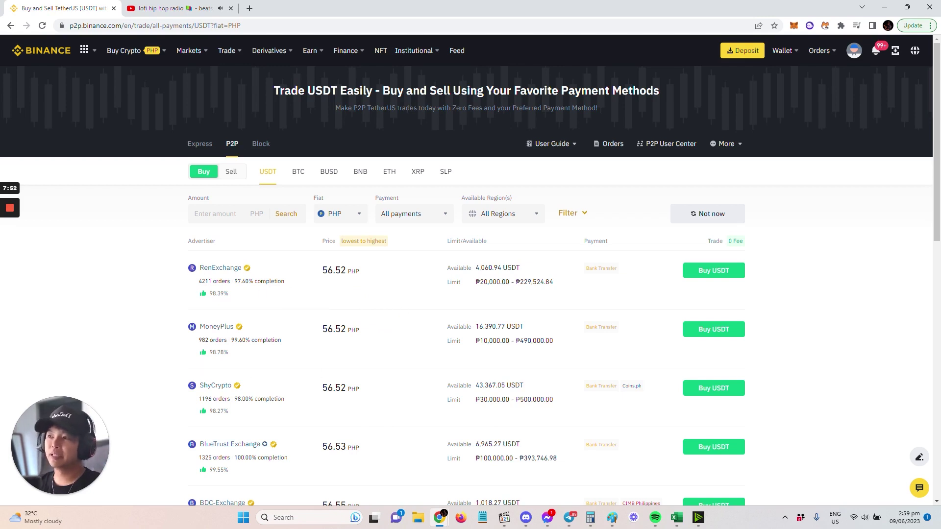
{"action": "scroll", "coordinate": [275, 410], "scroll_direction": "down", "scroll_amount": 1}
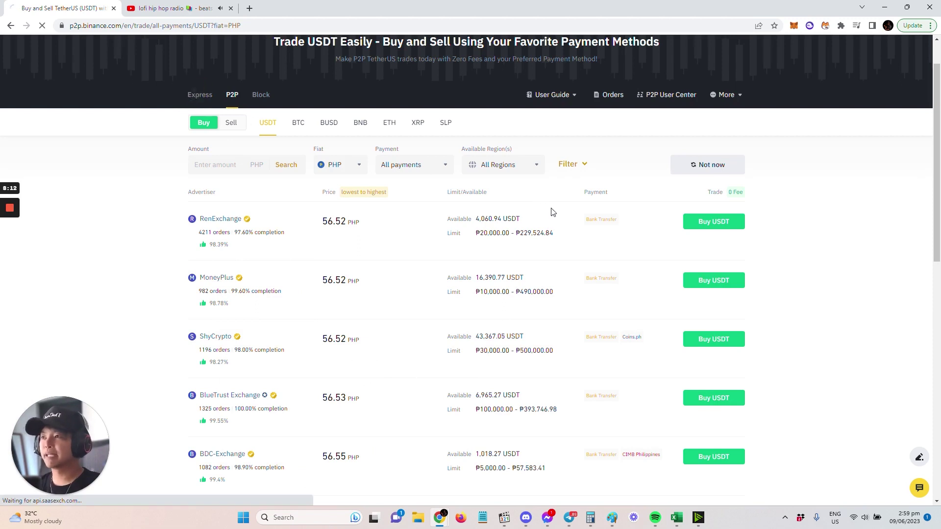
Switch P2P to Express and choose Sell, showing the 1000.82 USDT balance
{"action": "left_click", "coordinate": [196, 94]}
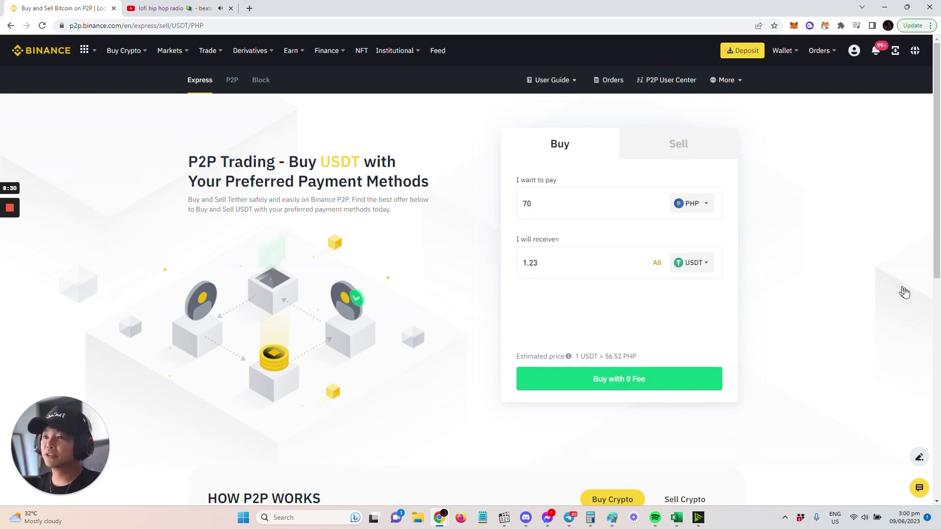
{"action": "left_click", "coordinate": [677, 147]}
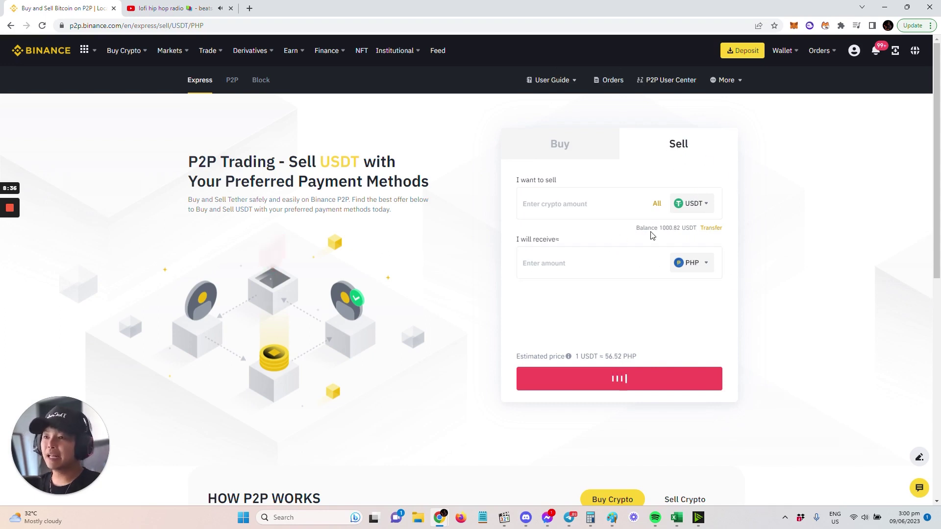
{"action": "left_click_drag", "start_coordinate": [638, 229], "coordinate": [693, 230]}
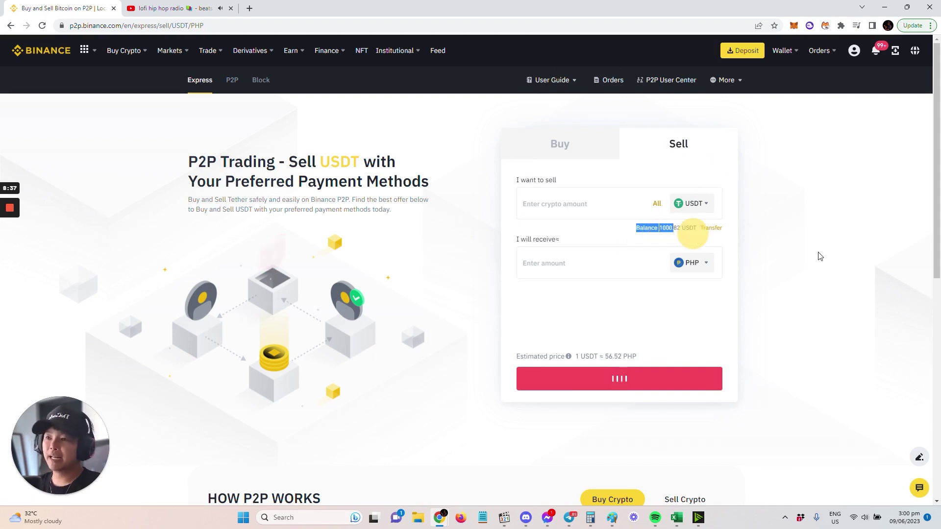
{"action": "left_click", "coordinate": [693, 233]}
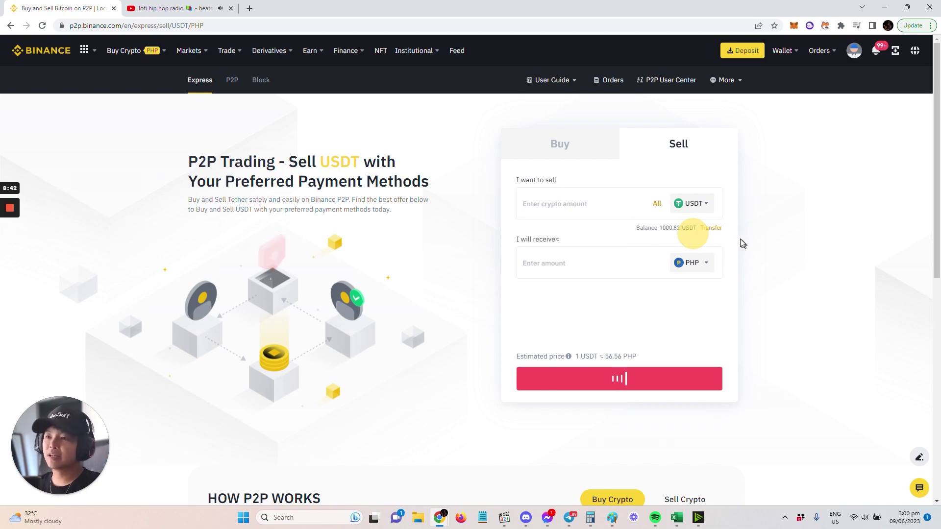
Enter 20 USDT to sell, quoting 1,131.2 PHP at 56.56 PHP per USDT
{"action": "type", "text": "20"}
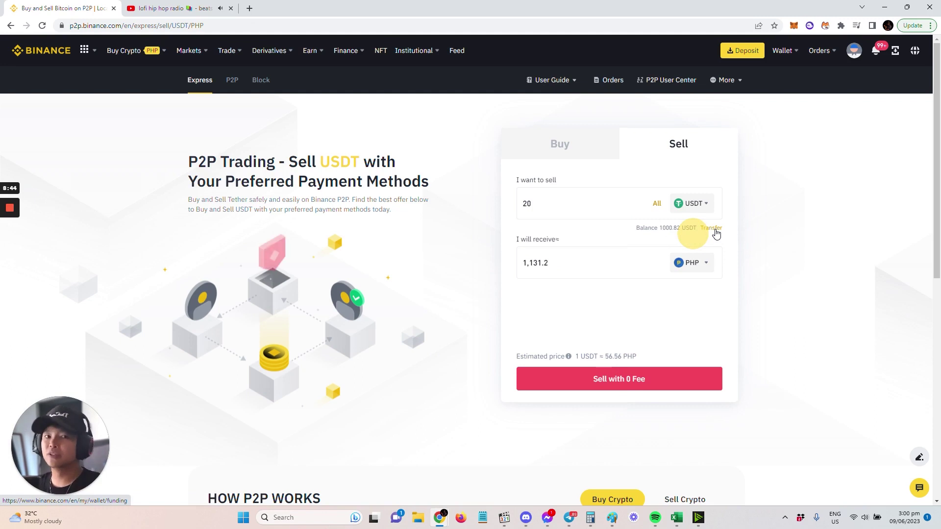
{"action": "left_click", "coordinate": [844, 270]}
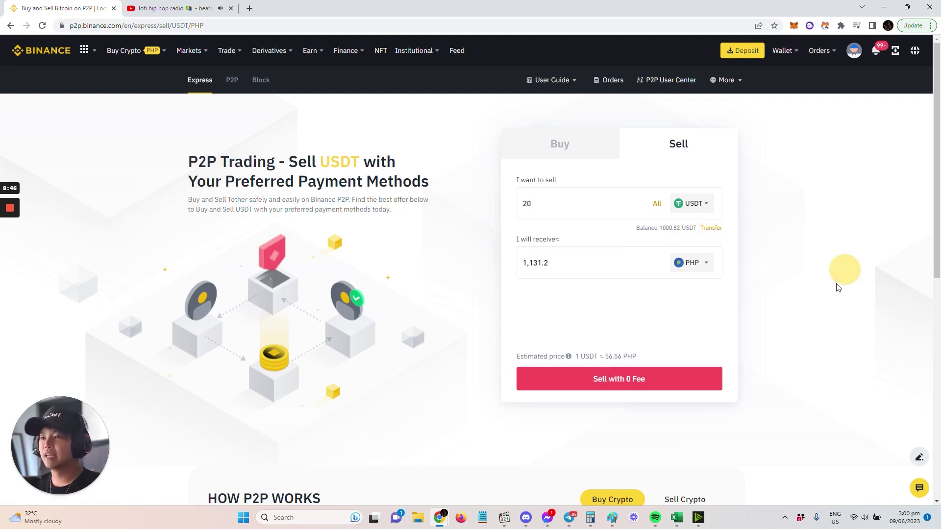
{"action": "left_click_drag", "start_coordinate": [540, 203], "coordinate": [410, 203]}
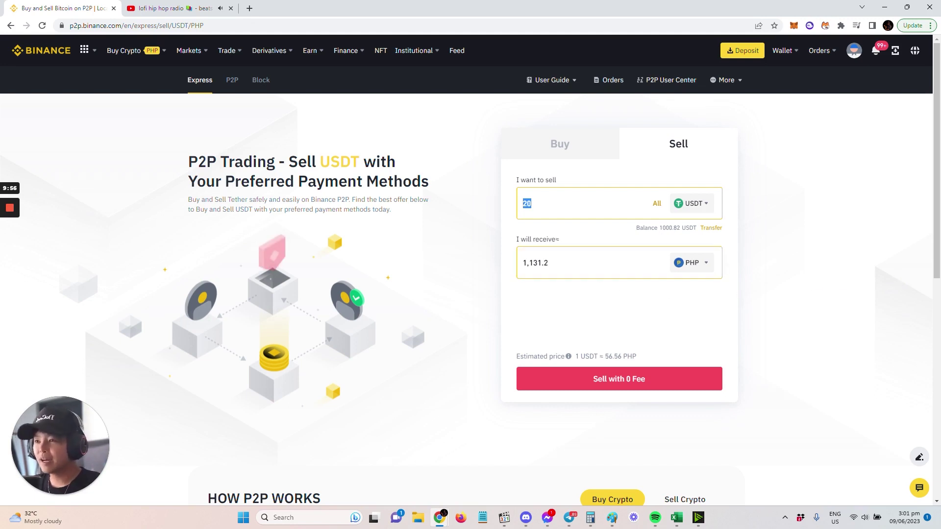
Fill the sell amount with the full 1,000.82 USDT balance, quoting 56,606.37 PHP to receive
{"action": "key", "text": "Tab"}
{"action": "left_click", "coordinate": [843, 331]}
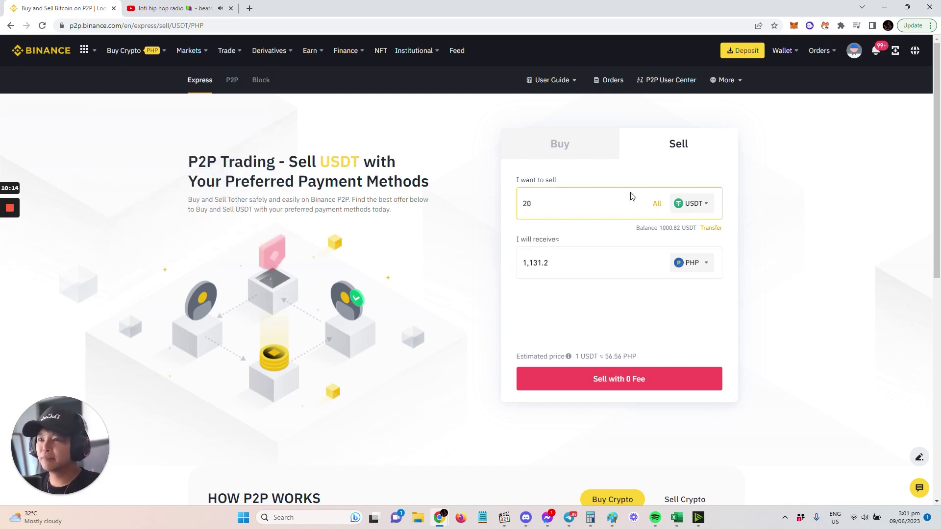
{"action": "left_click", "coordinate": [657, 203]}
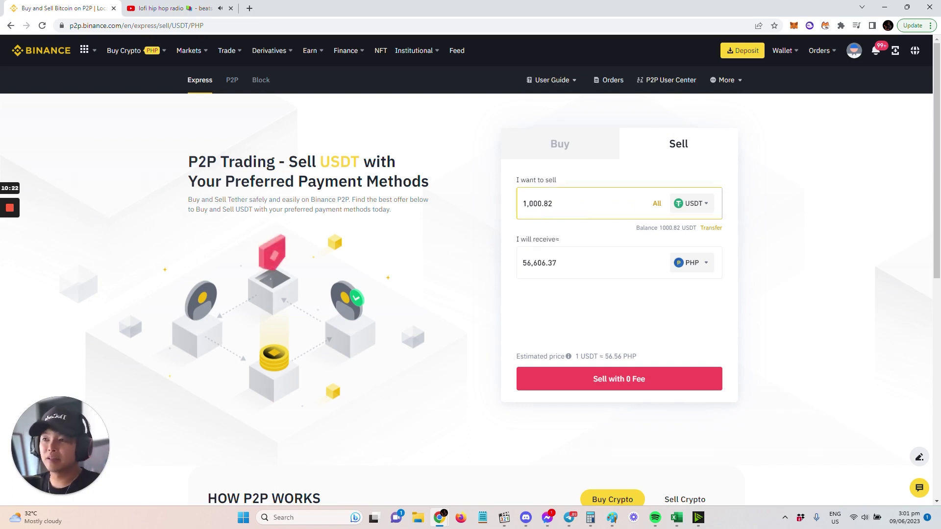
{"action": "left_click", "coordinate": [567, 202]}
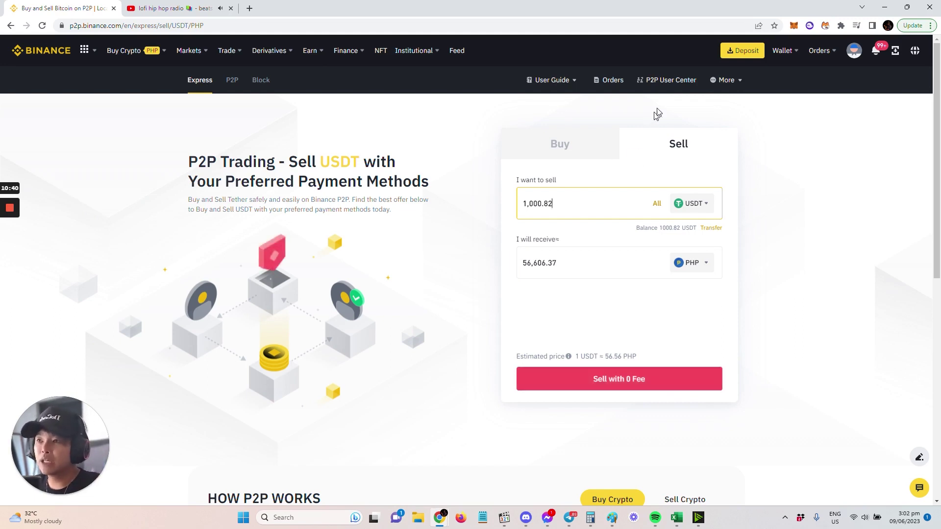
Open the P2P User Center in a new tab to view the saved Bank Transfer and BPI methods
{"action": "right_click", "coordinate": [671, 81]}
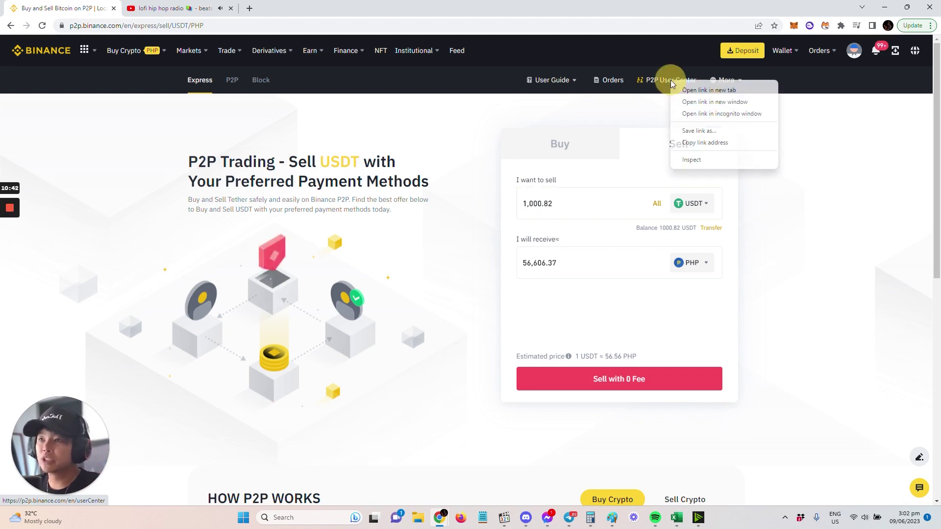
{"action": "left_click", "coordinate": [696, 91]}
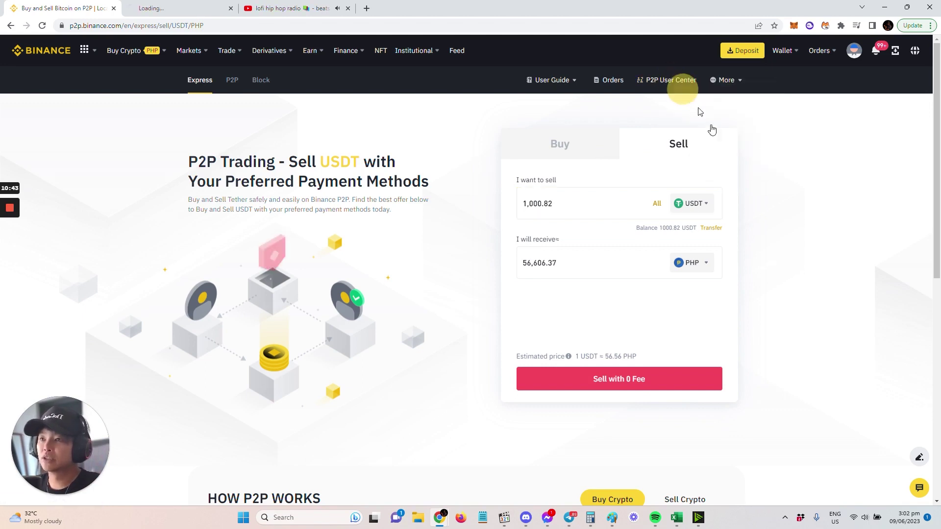
{"action": "left_click", "coordinate": [157, 9]}
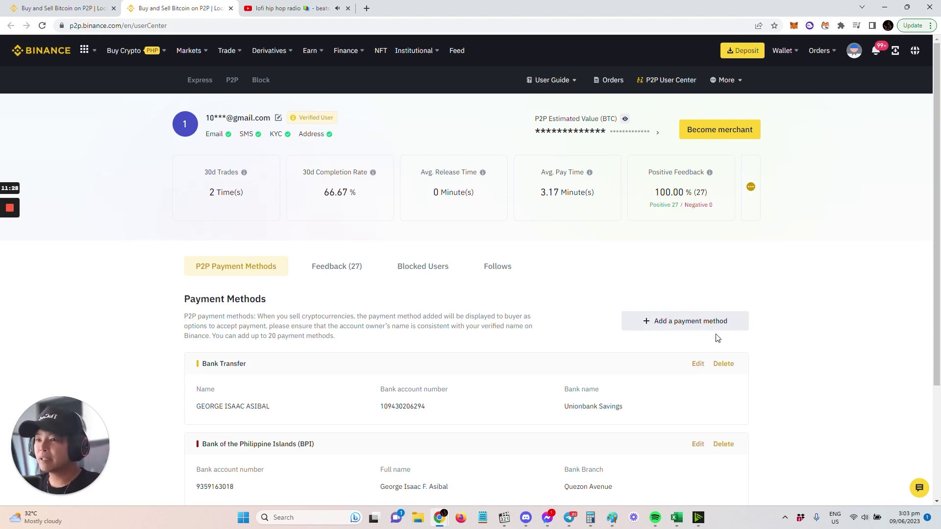
Browse the available payment methods in the User Center, then return to the Express sell tab
{"action": "left_click", "coordinate": [677, 322]}
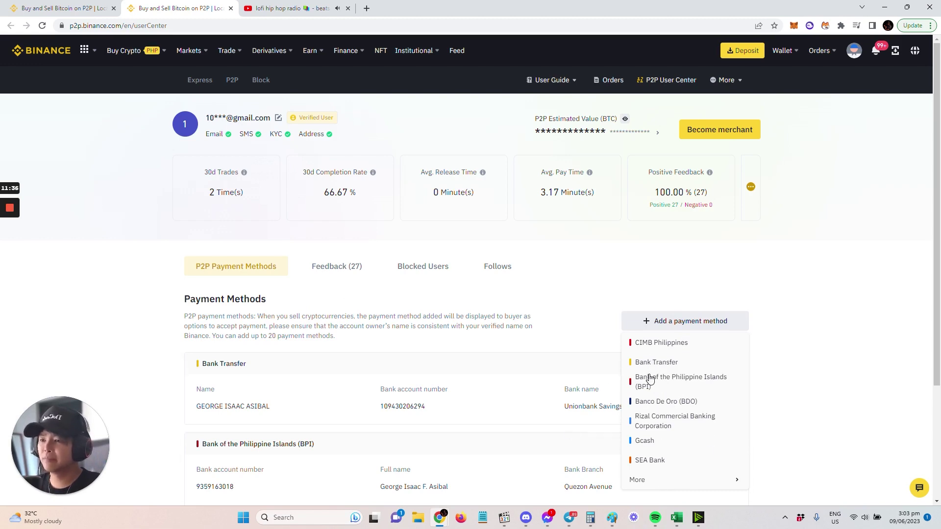
{"action": "left_click", "coordinate": [617, 330]}
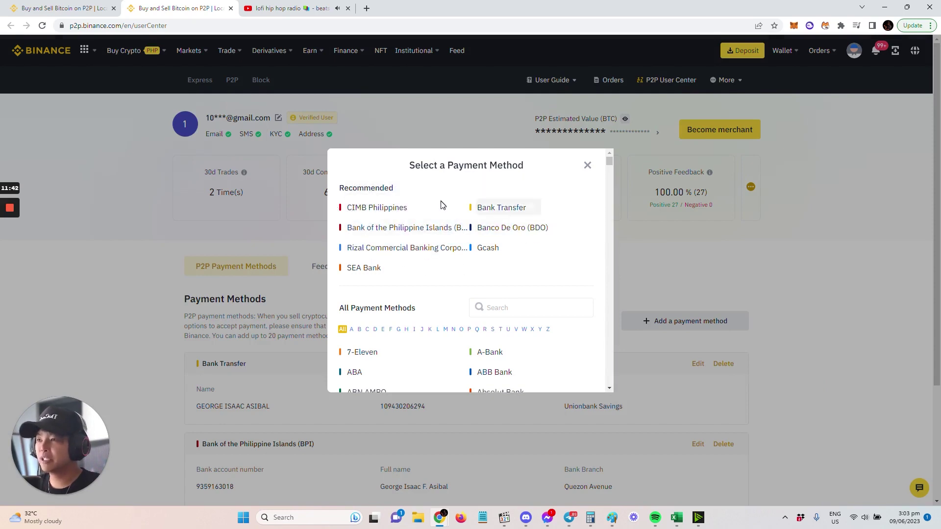
{"action": "left_click", "coordinate": [585, 169]}
{"action": "scroll", "coordinate": [683, 355], "scroll_direction": "down", "scroll_amount": 3}
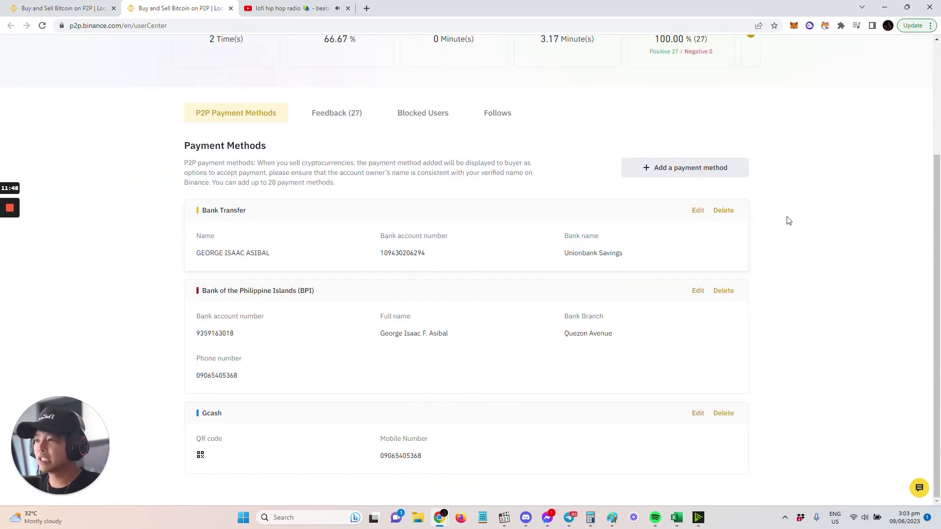
{"action": "scroll", "coordinate": [789, 220], "scroll_direction": "up", "scroll_amount": 3}
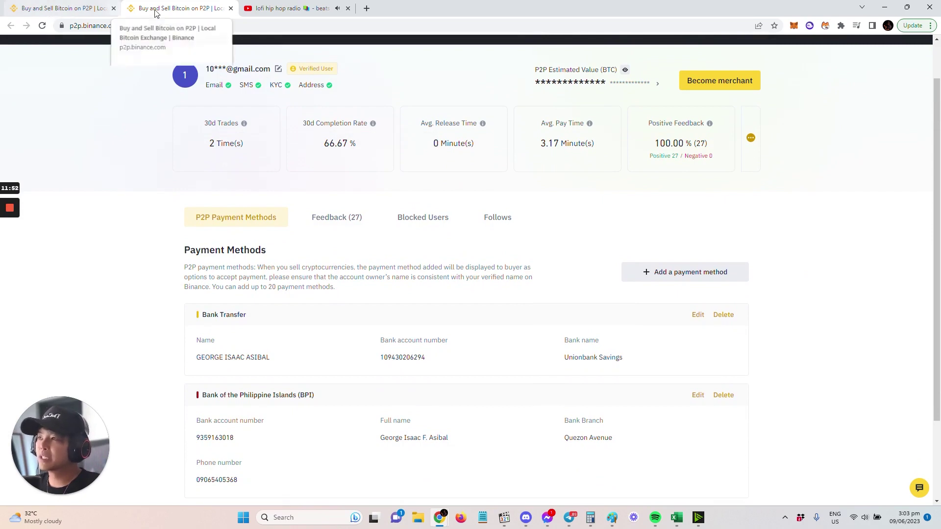
{"action": "left_click", "coordinate": [68, 10]}
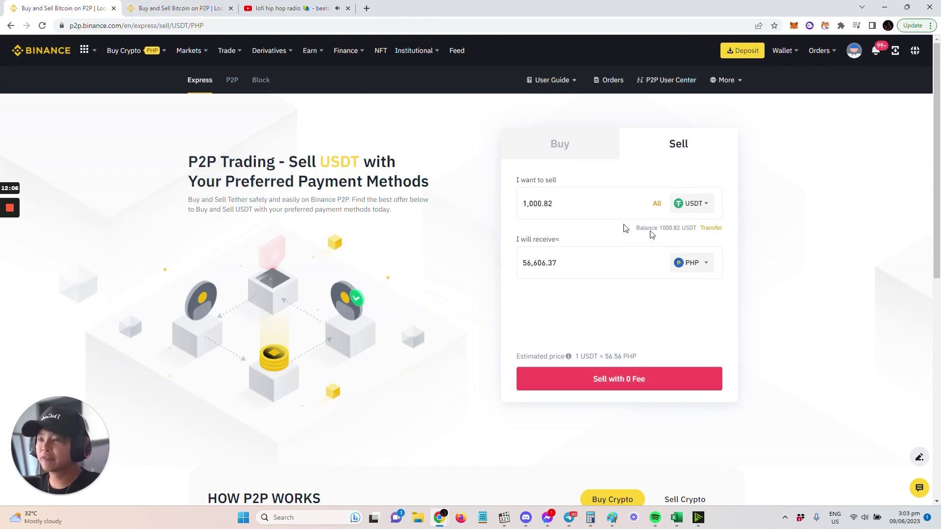
Check the 1,000.82 USDT, 56,606.37 PHP and 56.56 price, then submit the zero-fee sale
{"action": "left_click", "coordinate": [537, 203]}
{"action": "double_click", "coordinate": [538, 203]}
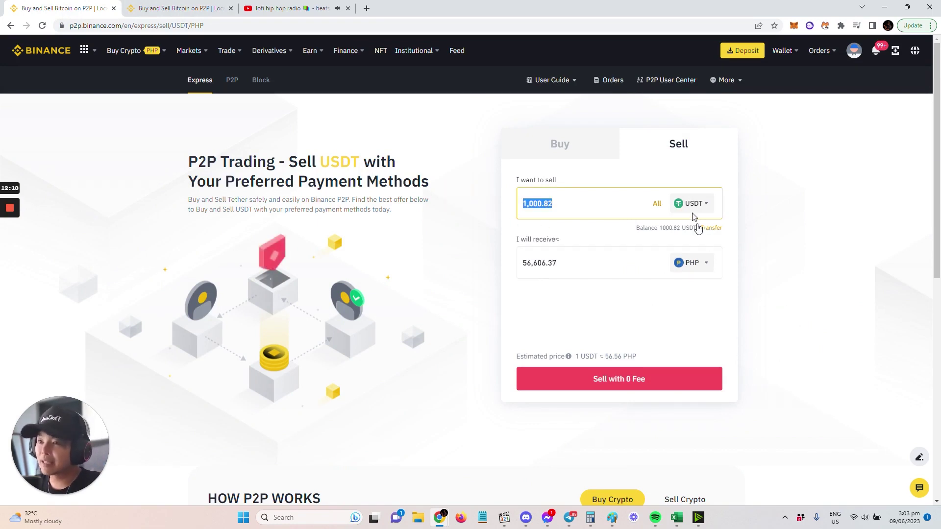
{"action": "left_click_drag", "start_coordinate": [603, 263], "coordinate": [500, 256]}
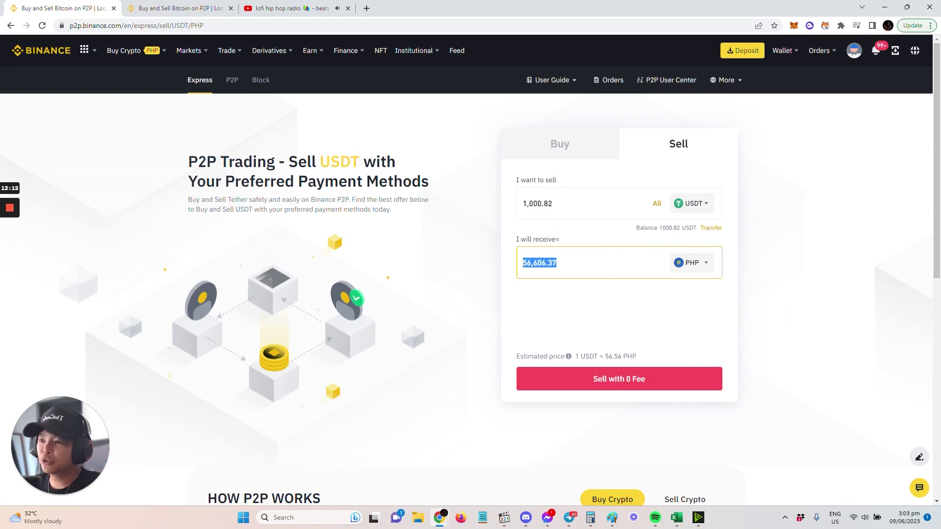
{"action": "key", "text": "Right"}
{"action": "key", "text": "ctrl+a"}
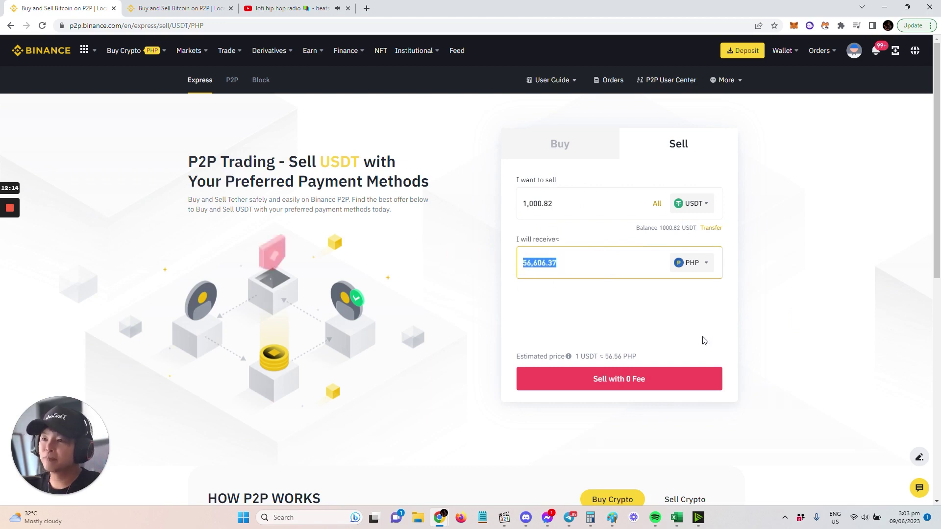
{"action": "left_click", "coordinate": [703, 338]}
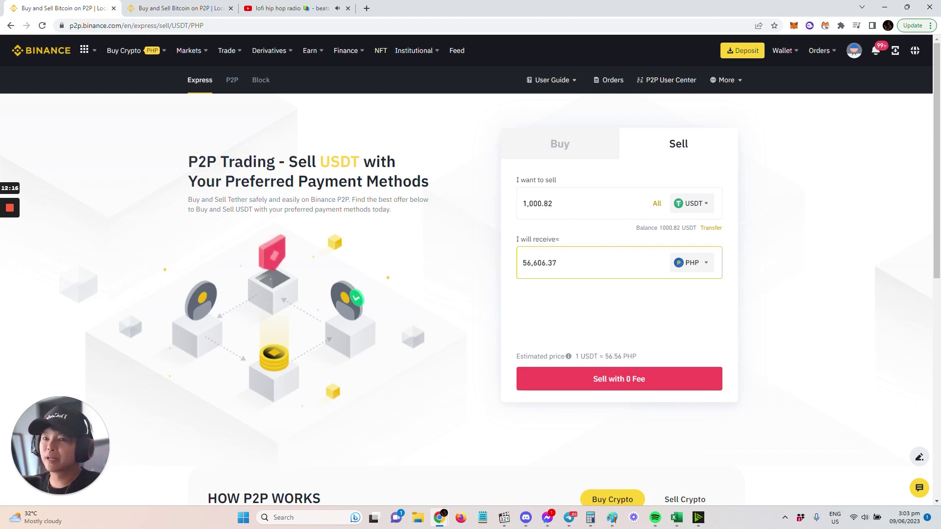
{"action": "left_click", "coordinate": [690, 351]}
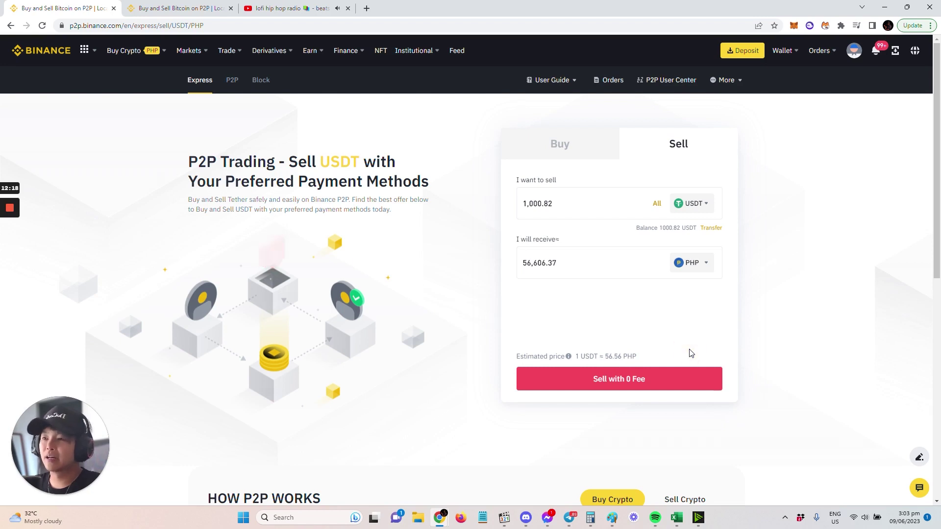
{"action": "double_click", "coordinate": [612, 356]}
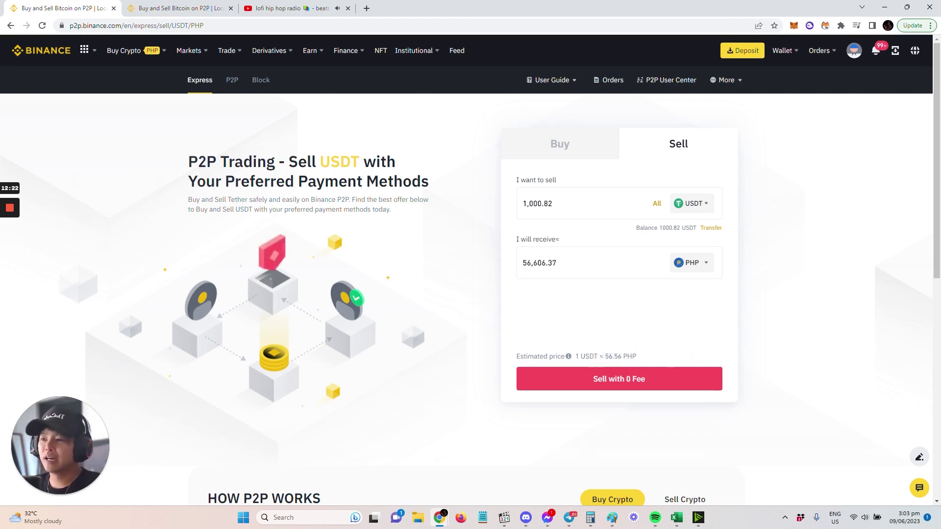
{"action": "left_click", "coordinate": [667, 379]}
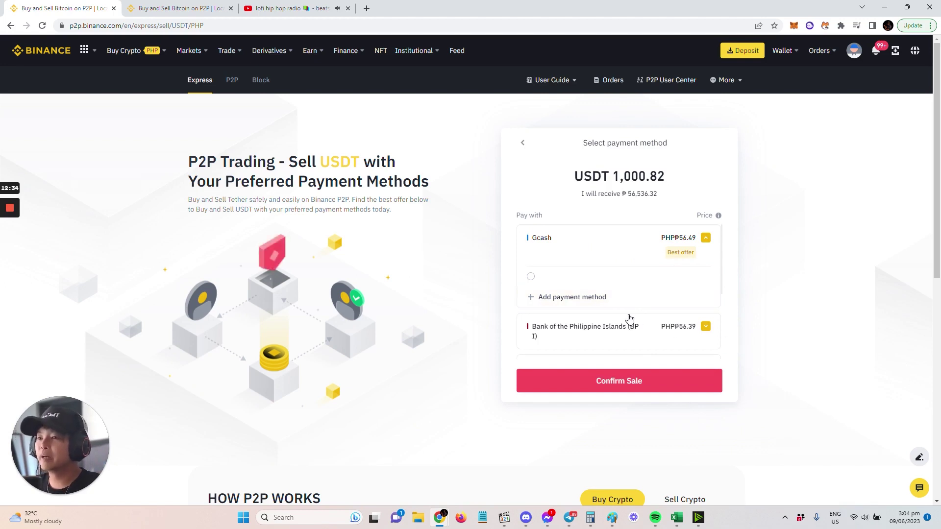
Select the Bank of the Philippine Islands (BPI) account as payout and confirm the ₱56,436.23 sale
{"action": "scroll", "coordinate": [634, 293], "scroll_direction": "down", "scroll_amount": 5}
{"action": "scroll", "coordinate": [633, 293], "scroll_direction": "up", "scroll_amount": 5}
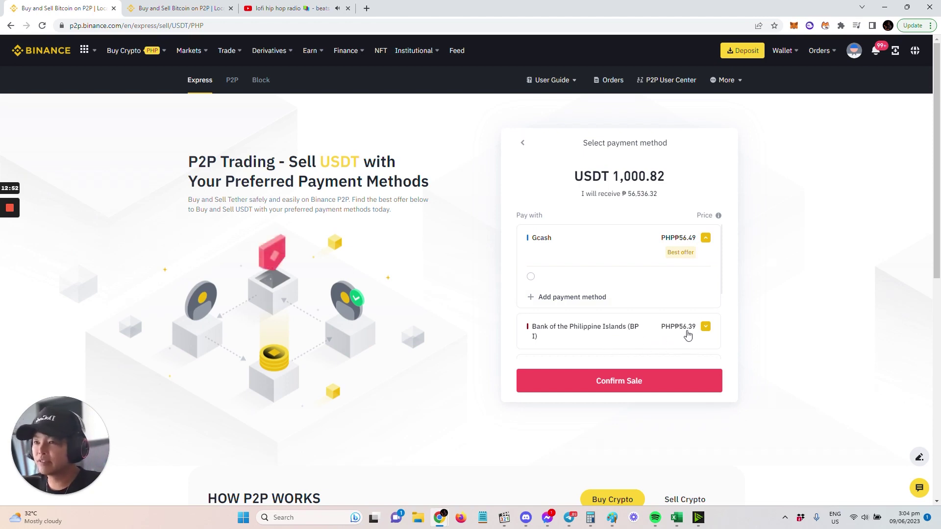
{"action": "scroll", "coordinate": [629, 324], "scroll_direction": "down", "scroll_amount": 5}
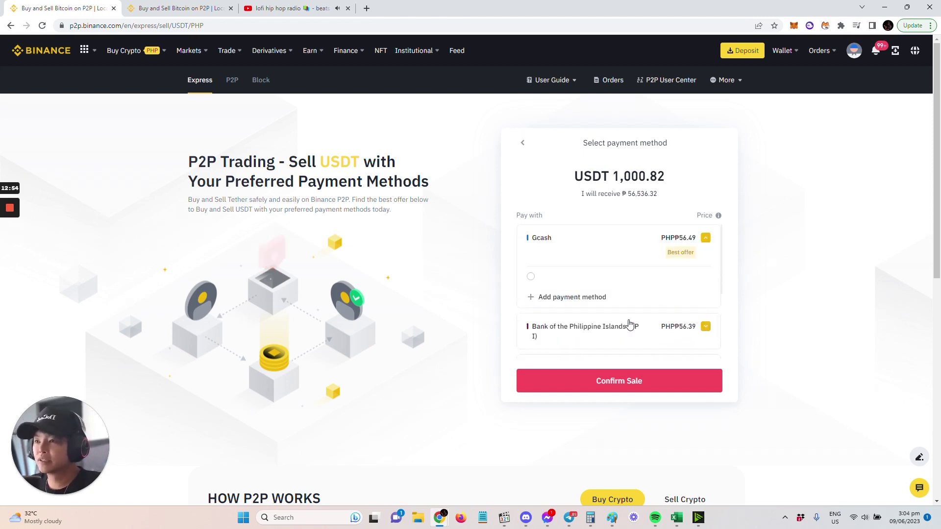
{"action": "scroll", "coordinate": [655, 339], "scroll_direction": "down", "scroll_amount": 1}
{"action": "scroll", "coordinate": [654, 339], "scroll_direction": "down", "scroll_amount": 1}
{"action": "left_click", "coordinate": [706, 280]}
{"action": "left_click", "coordinate": [526, 312]}
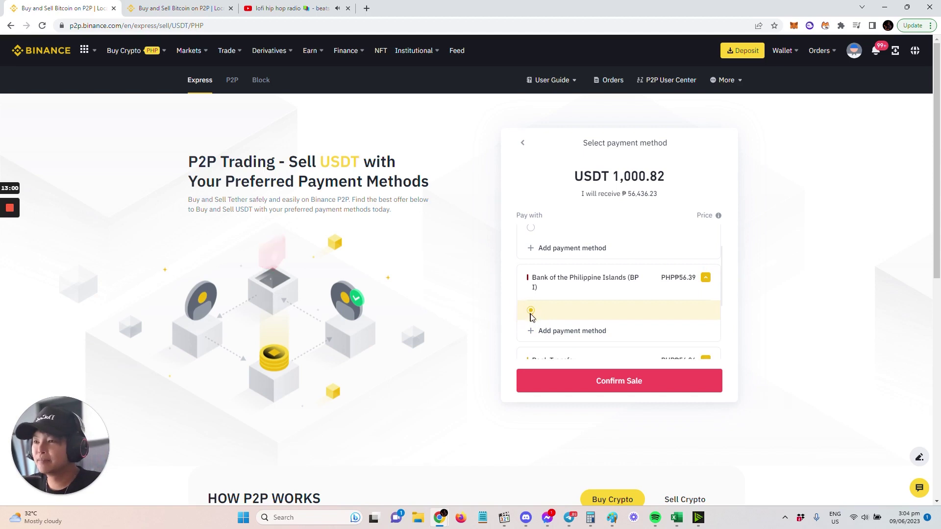
{"action": "left_click", "coordinate": [637, 383]}
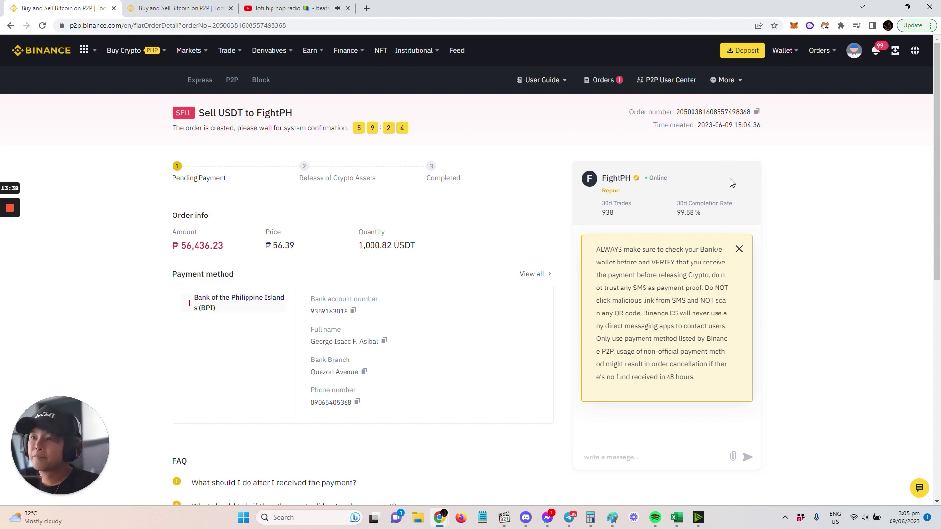
Dismiss the safety notice and send 'proceed' to the buyer in the order chat
{"action": "left_click", "coordinate": [735, 249]}
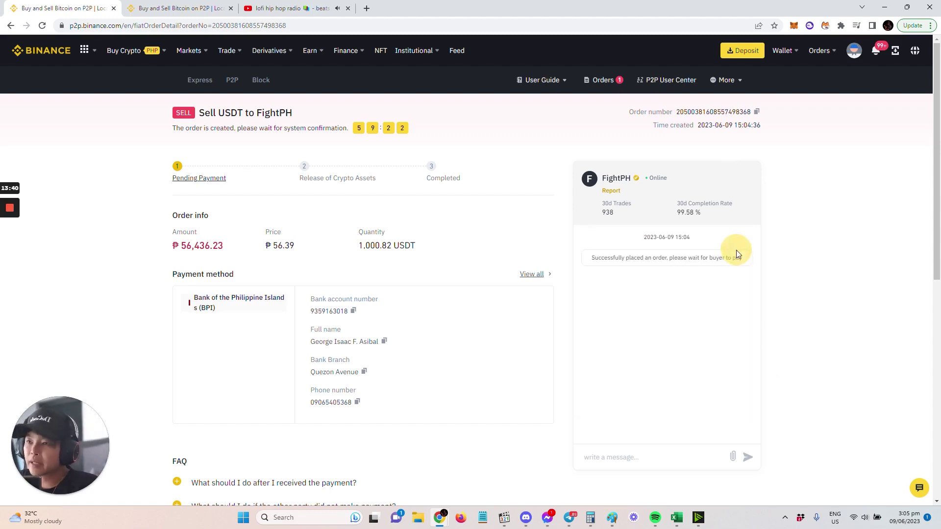
{"action": "left_click", "coordinate": [654, 459]}
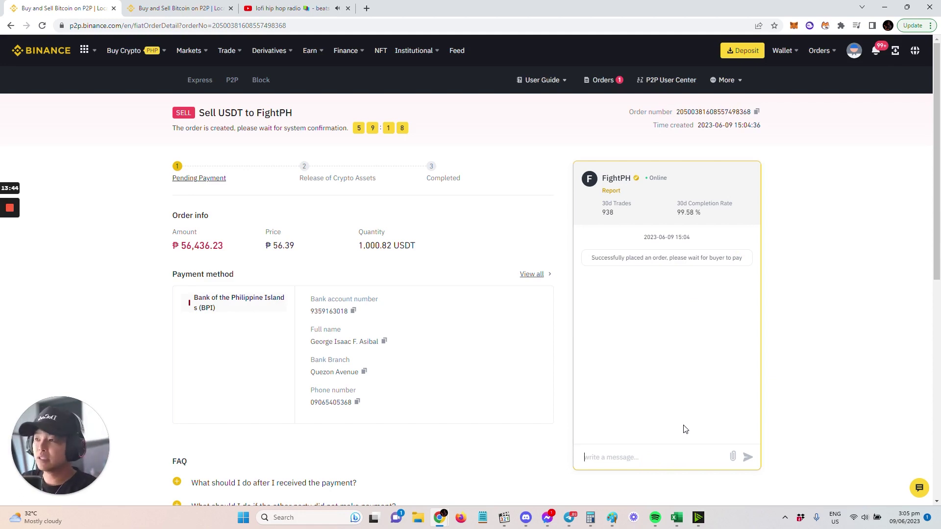
{"action": "type", "text": "proceed"}
{"action": "key", "text": "Return"}
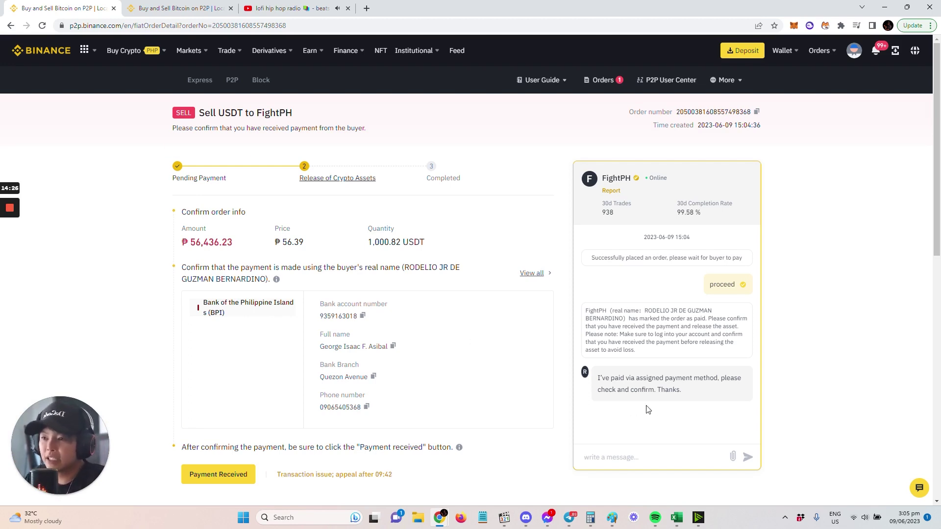
{"action": "left_click_drag", "start_coordinate": [642, 377], "coordinate": [646, 434]}
{"action": "left_click", "coordinate": [667, 422]}
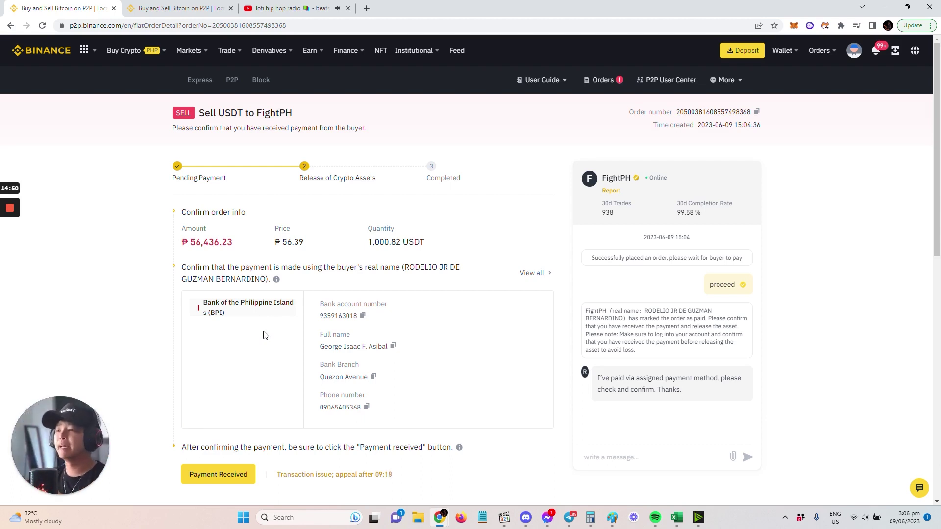
{"action": "scroll", "coordinate": [368, 298], "scroll_direction": "down", "scroll_amount": 2}
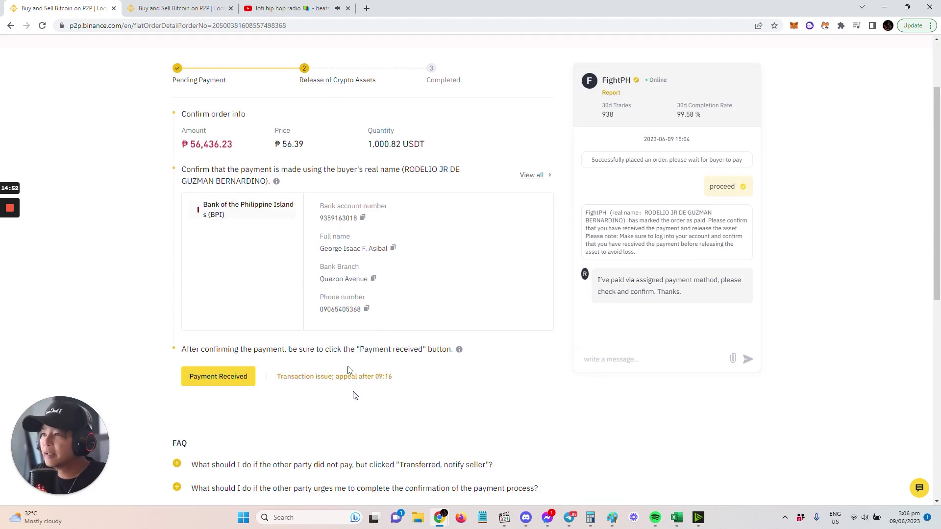
{"action": "scroll", "coordinate": [377, 410], "scroll_direction": "up", "scroll_amount": 1}
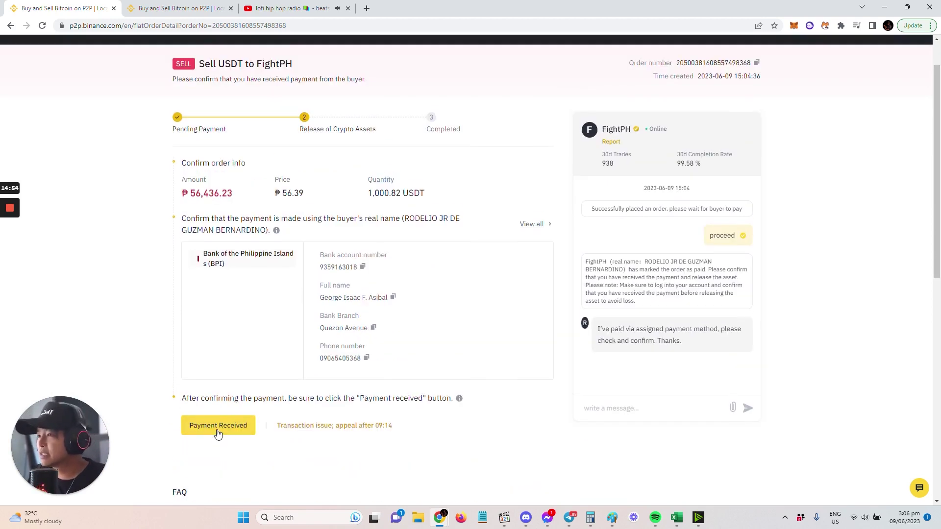
Mark the payment as received, confirming the correct amount arrived, to reach Security Verification
{"action": "left_click", "coordinate": [218, 431]}
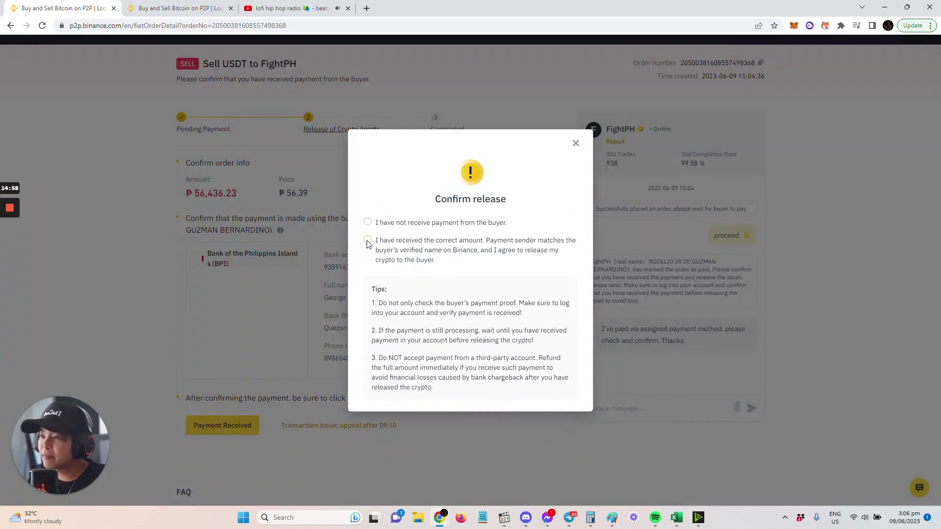
{"action": "left_click", "coordinate": [368, 222]}
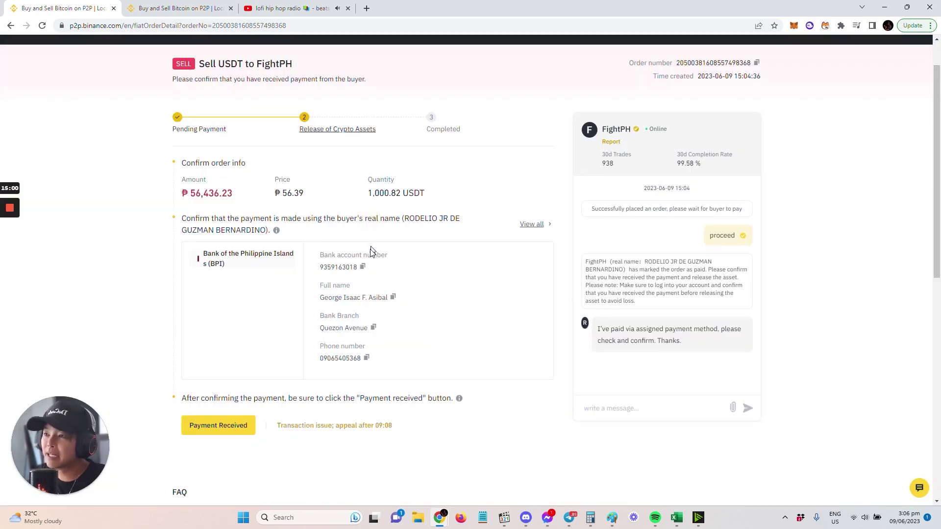
{"action": "left_click", "coordinate": [222, 428]}
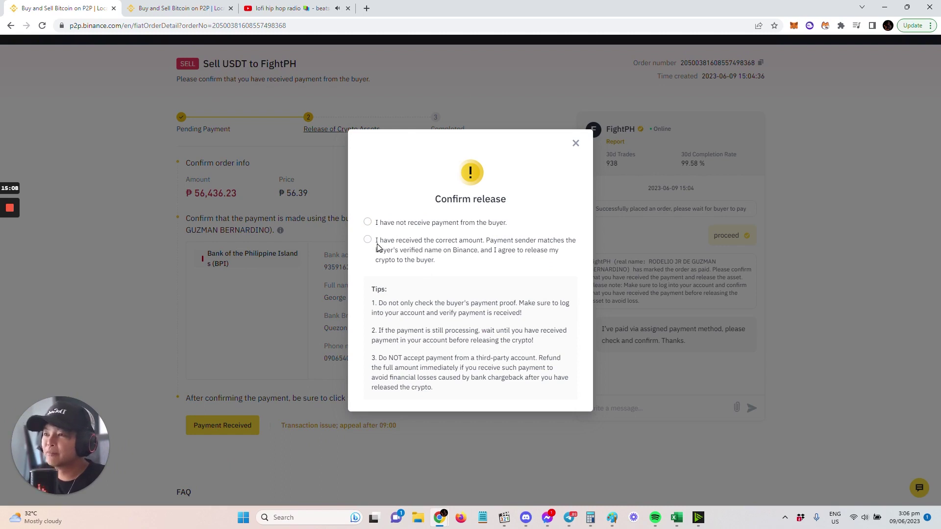
{"action": "left_click", "coordinate": [369, 242]}
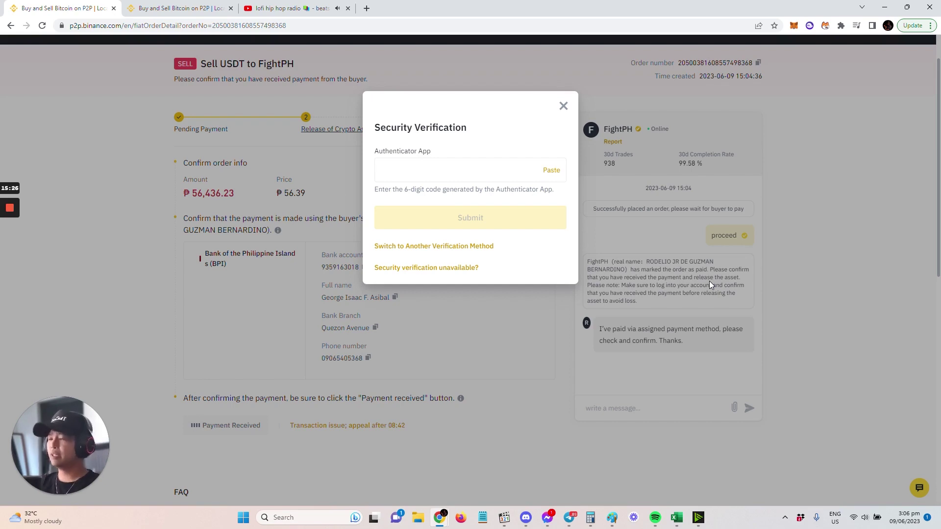
Enter the 6-digit authenticator code in the Security Verification prompt
{"action": "left_click", "coordinate": [420, 170]}
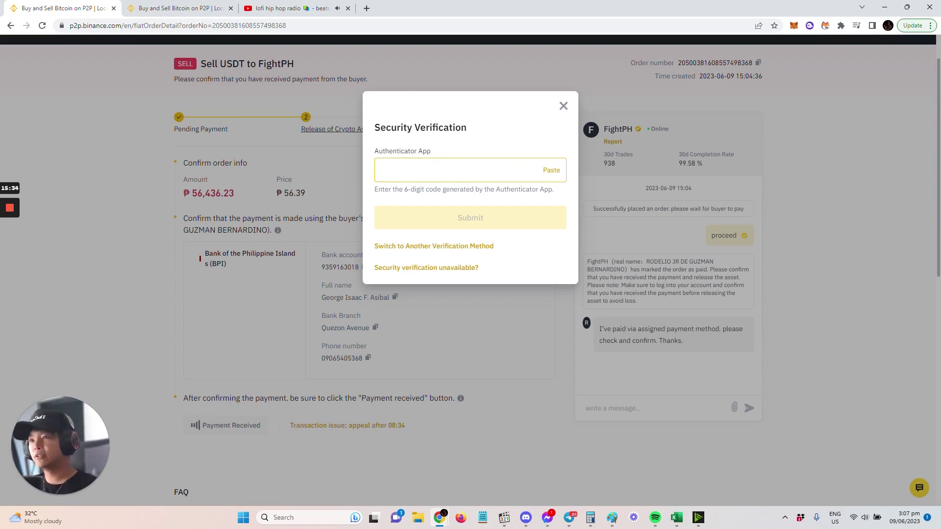
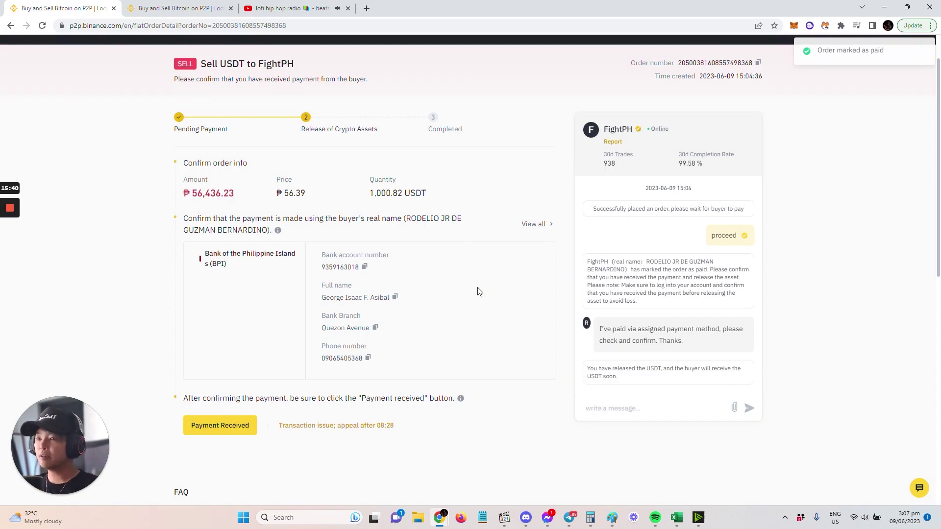